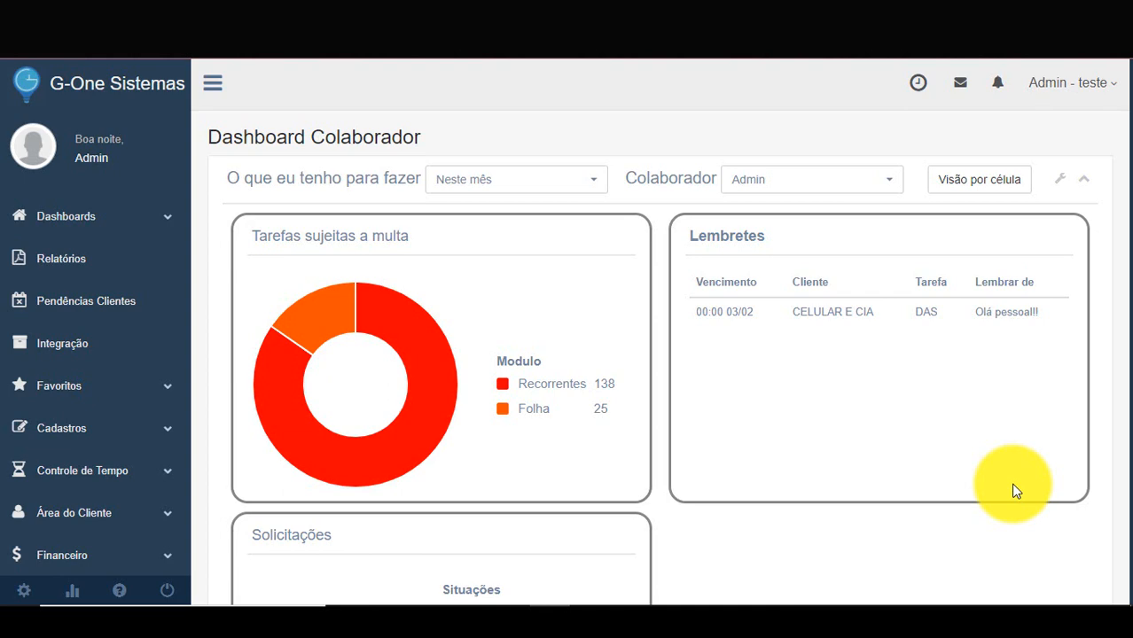
Open the Recorrentes panel from the collaborator panels (Painéis Colaboradores).
{"action": "scroll", "coordinate": [95, 352], "scroll_direction": "down", "scroll_amount": 5}
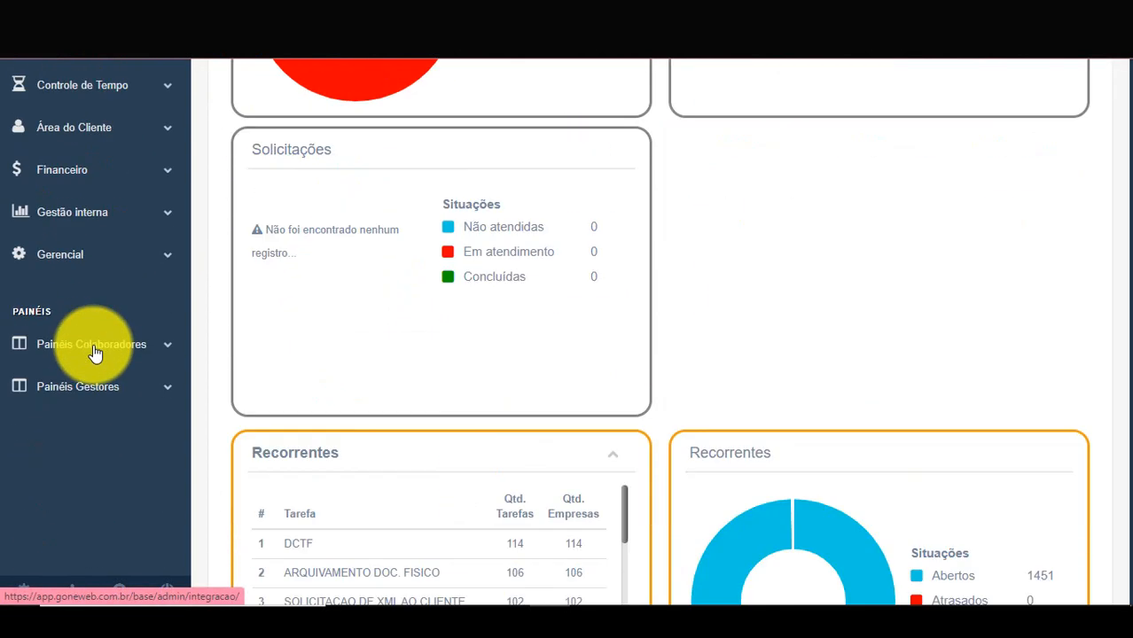
{"action": "left_click", "coordinate": [60, 313]}
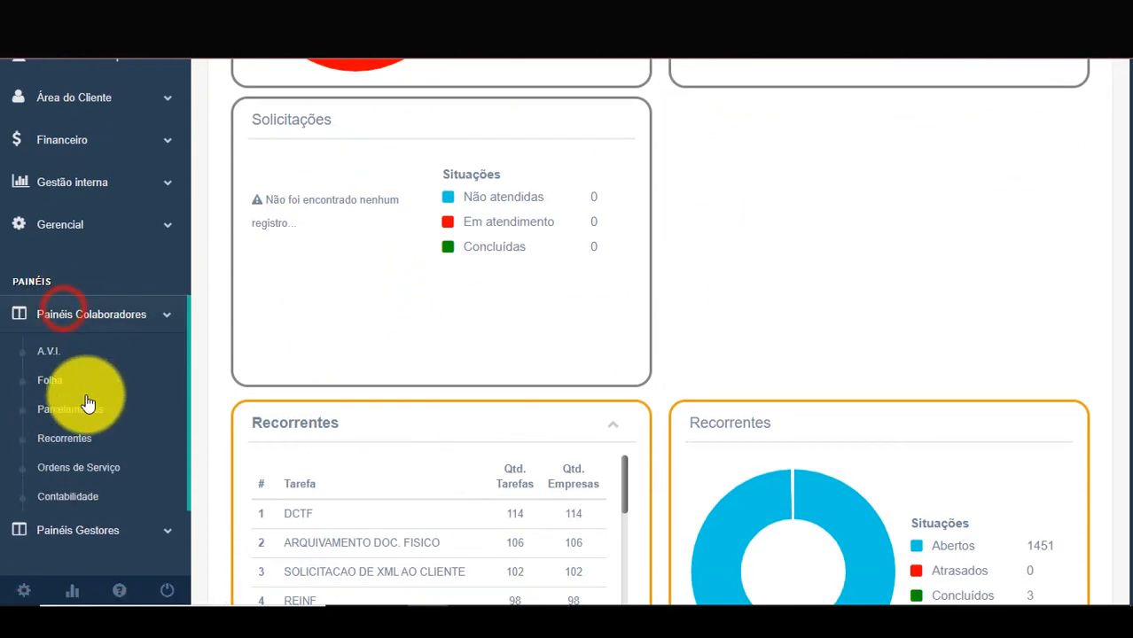
{"action": "left_click", "coordinate": [66, 444]}
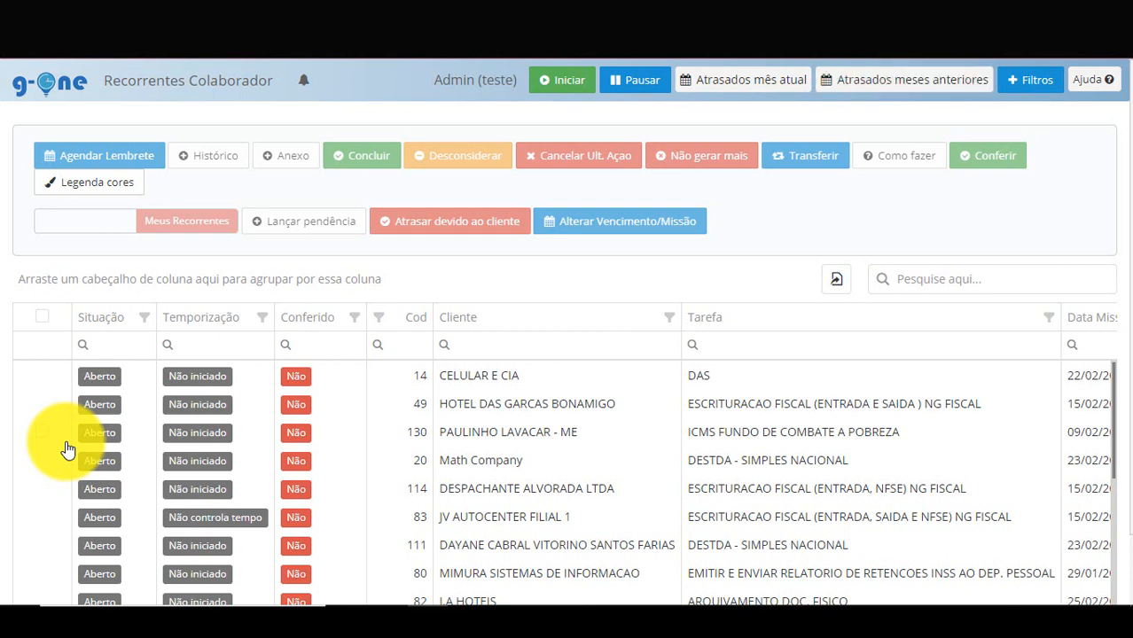
Review the columns of the recurring-task grid and move the Data Vencimento column between Cliente and Tarefa.
{"action": "scroll", "coordinate": [66, 449], "scroll_direction": "down", "scroll_amount": 2}
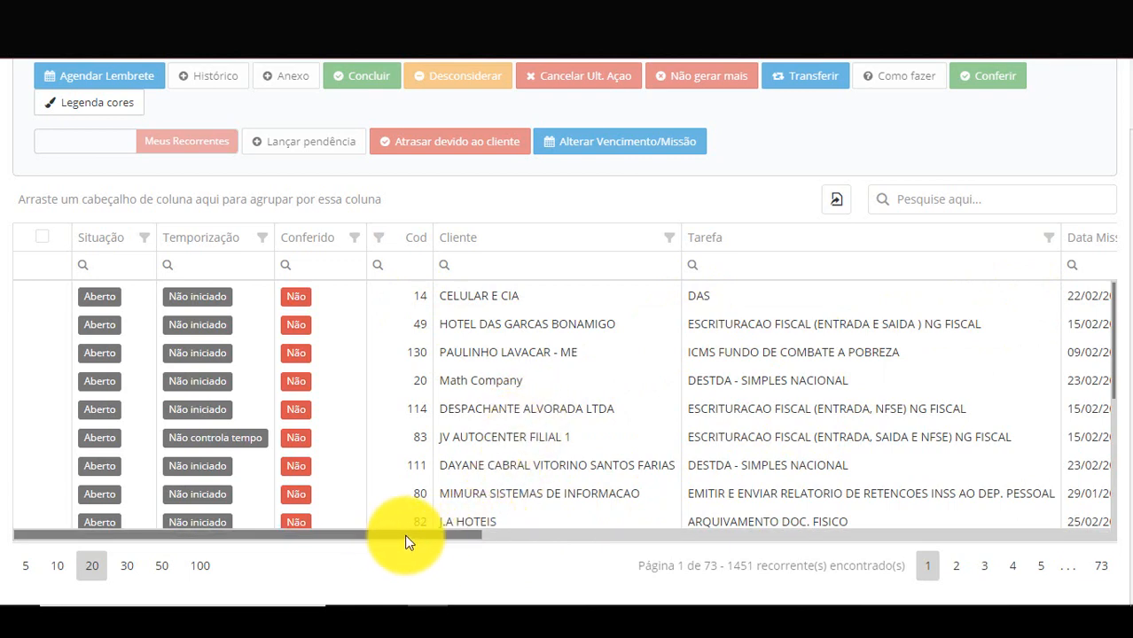
{"action": "left_click_drag", "start_coordinate": [407, 534], "coordinate": [681, 539]}
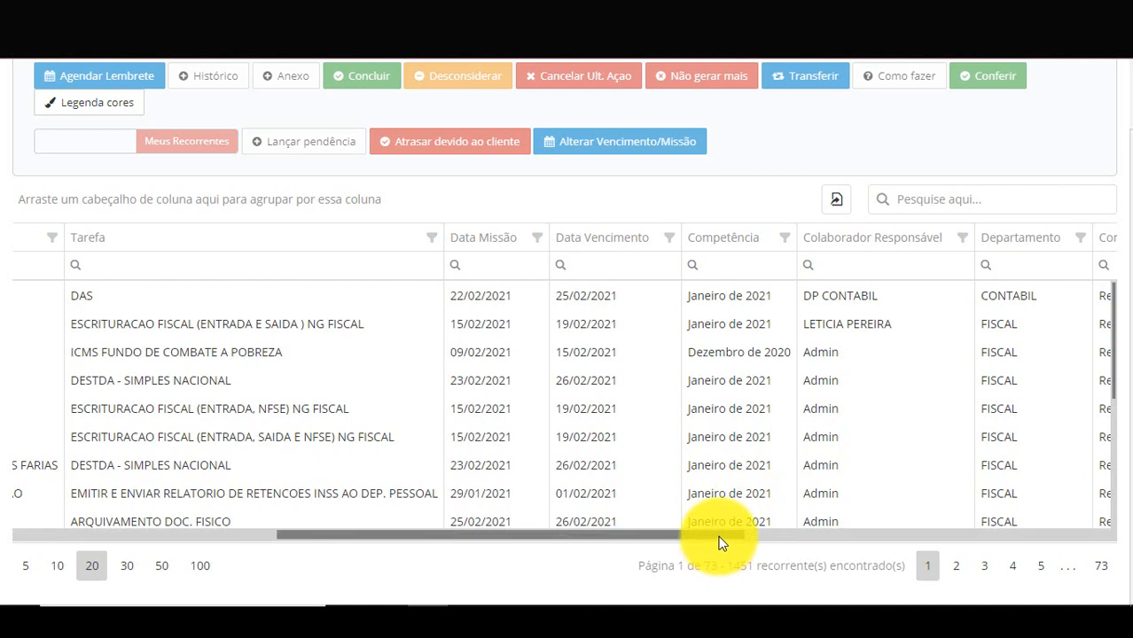
{"action": "left_click_drag", "start_coordinate": [720, 539], "coordinate": [1000, 539]}
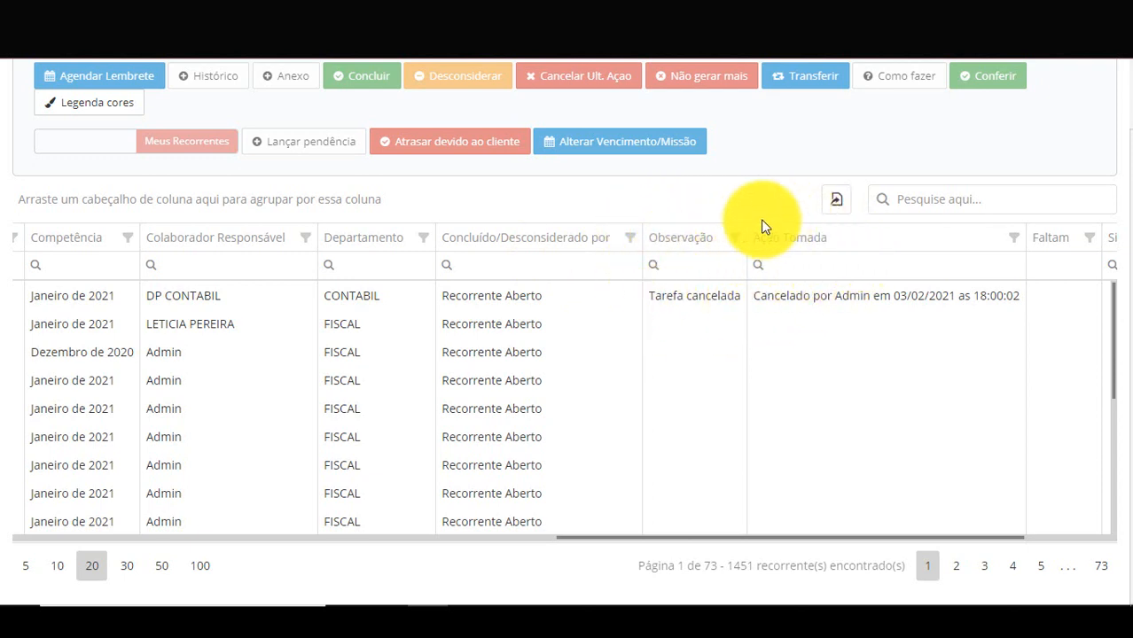
{"action": "left_click_drag", "start_coordinate": [756, 538], "coordinate": [941, 223]}
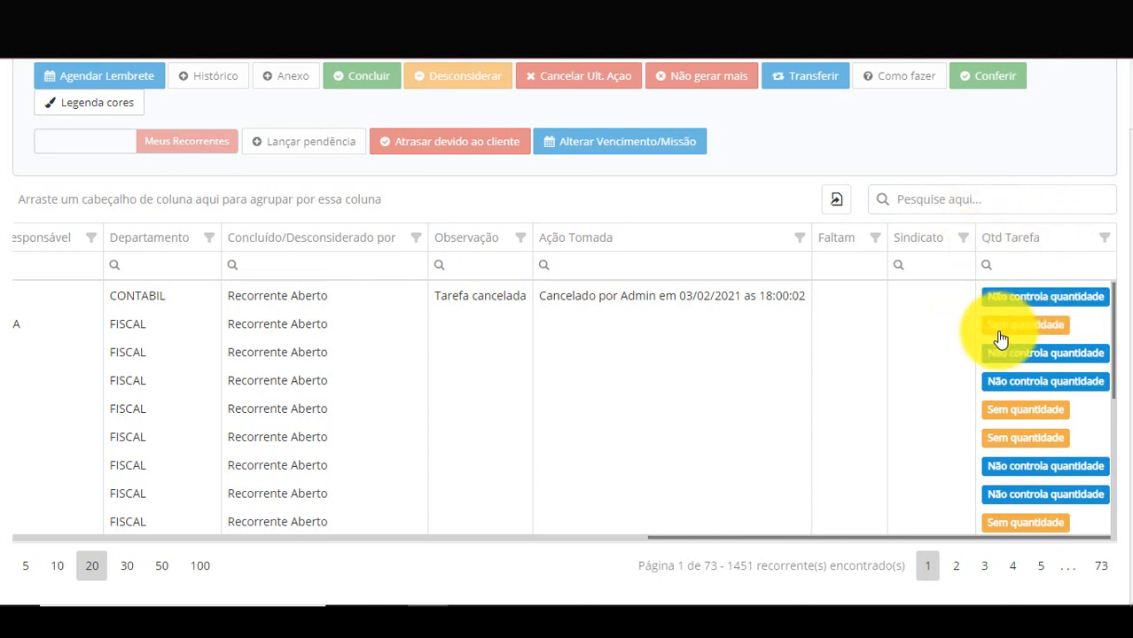
{"action": "scroll", "coordinate": [1000, 339], "scroll_direction": "left", "scroll_amount": 5}
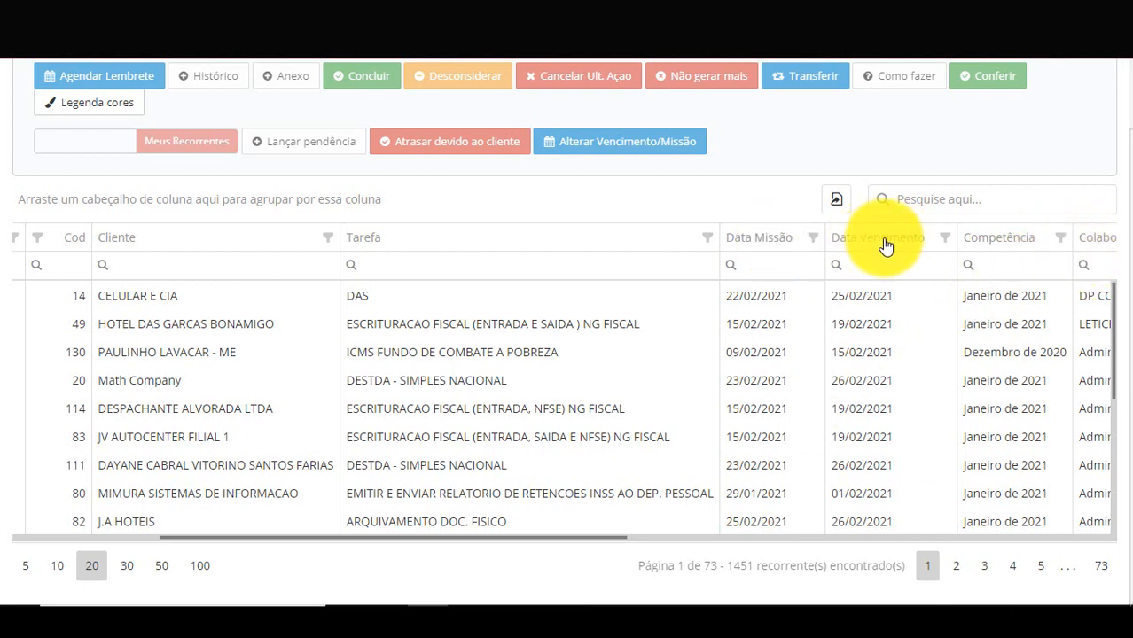
{"action": "left_click_drag", "start_coordinate": [891, 242], "coordinate": [421, 244]}
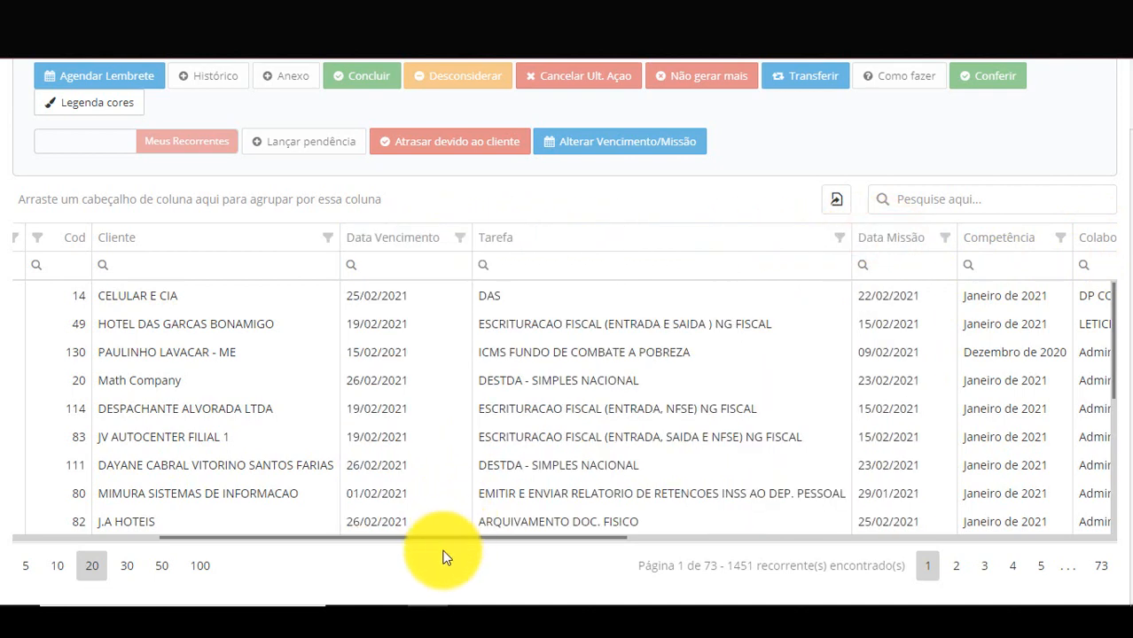
Start a new reminder for the DAS task of CELULAR E CIA and set its date to 05/02/2021.
{"action": "left_click_drag", "start_coordinate": [442, 536], "coordinate": [354, 526]}
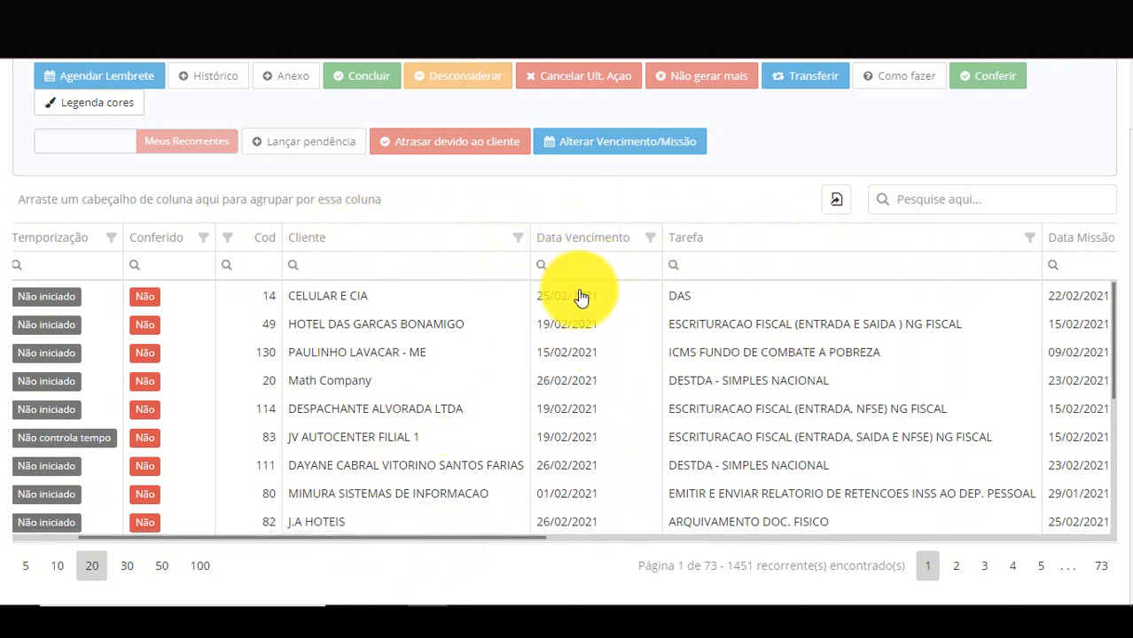
{"action": "scroll", "coordinate": [557, 317], "scroll_direction": "up", "scroll_amount": 1}
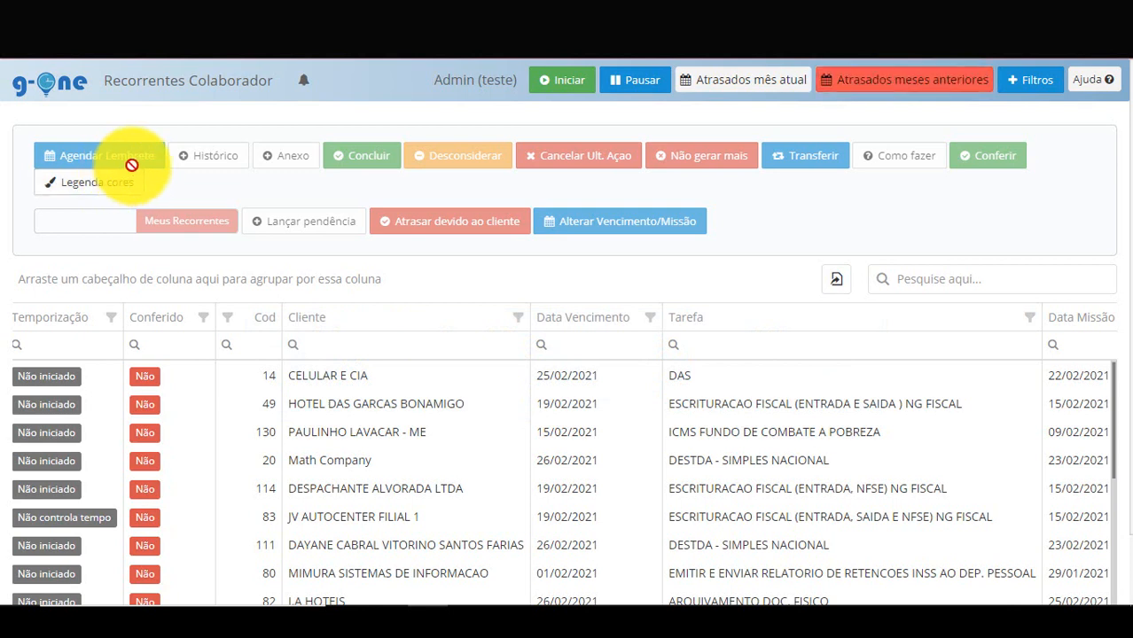
{"action": "scroll", "coordinate": [361, 411], "scroll_direction": "left", "scroll_amount": 3}
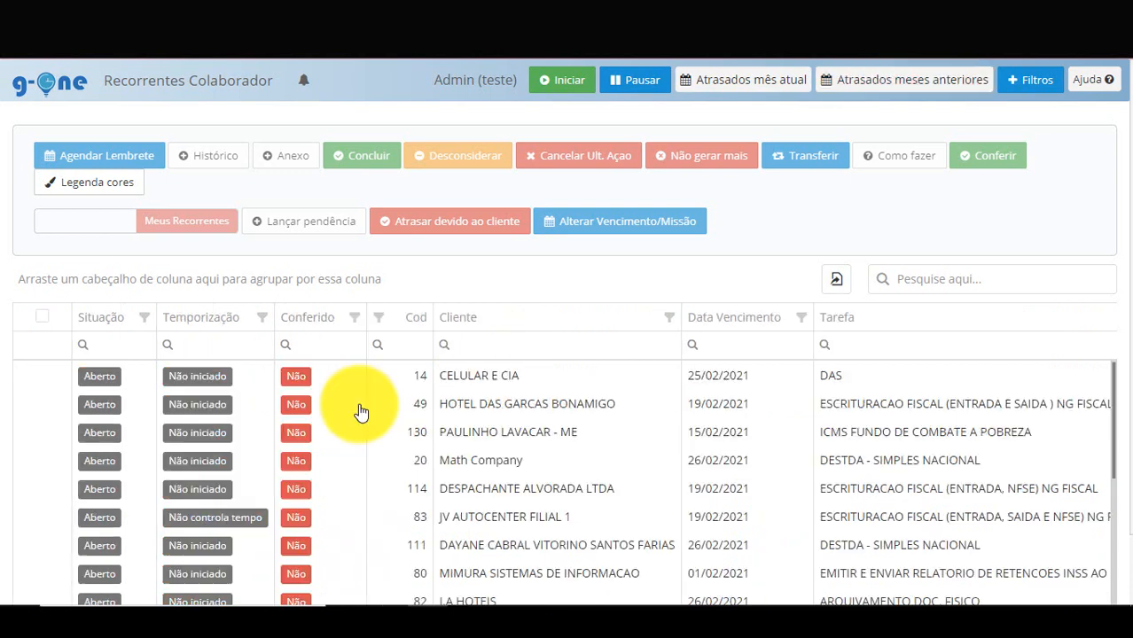
{"action": "left_click", "coordinate": [43, 379]}
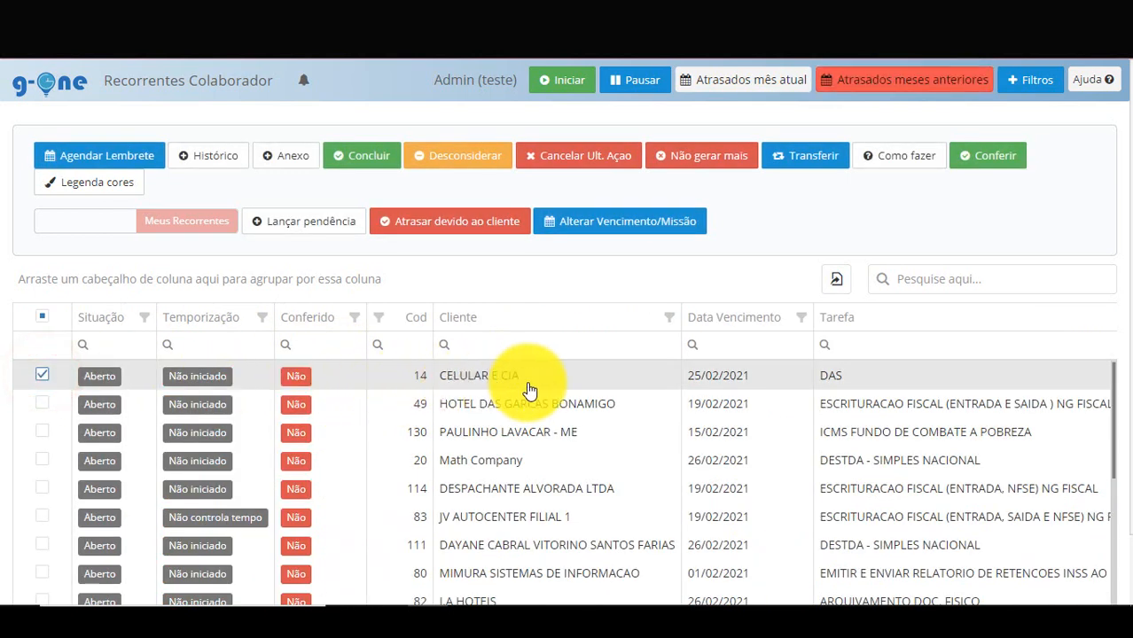
{"action": "left_click", "coordinate": [102, 165]}
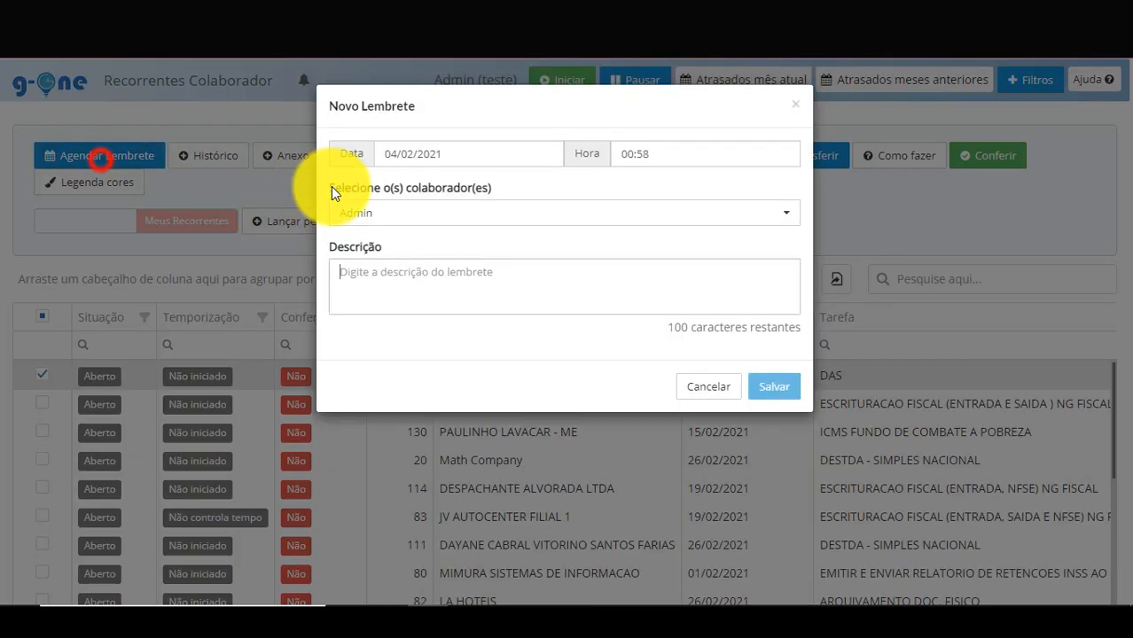
{"action": "left_click", "coordinate": [468, 148]}
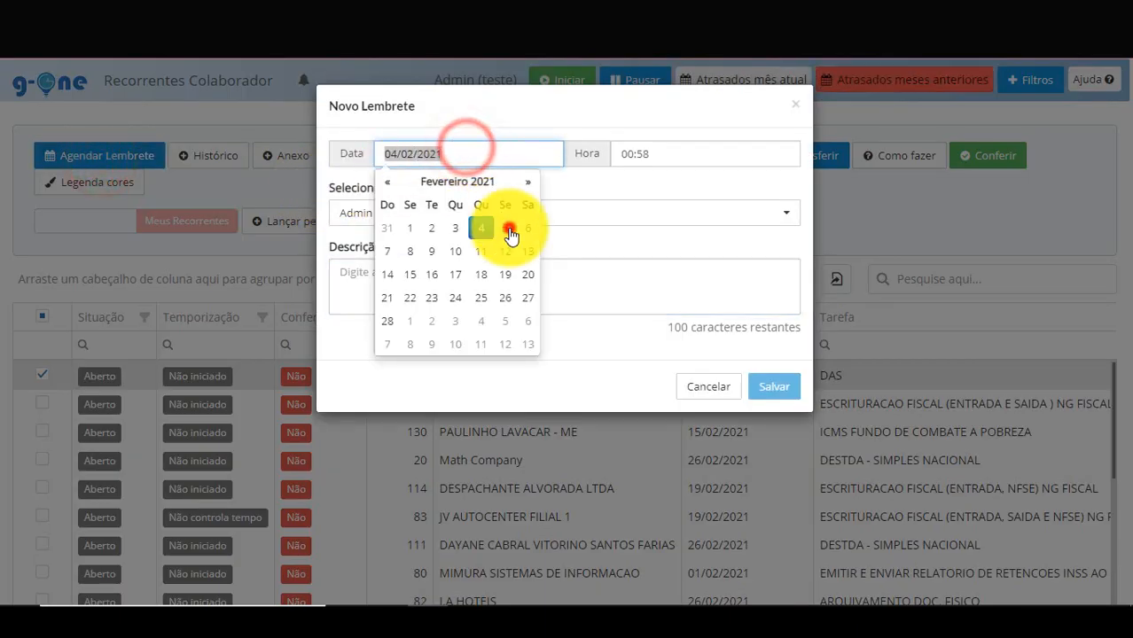
{"action": "left_click", "coordinate": [510, 227]}
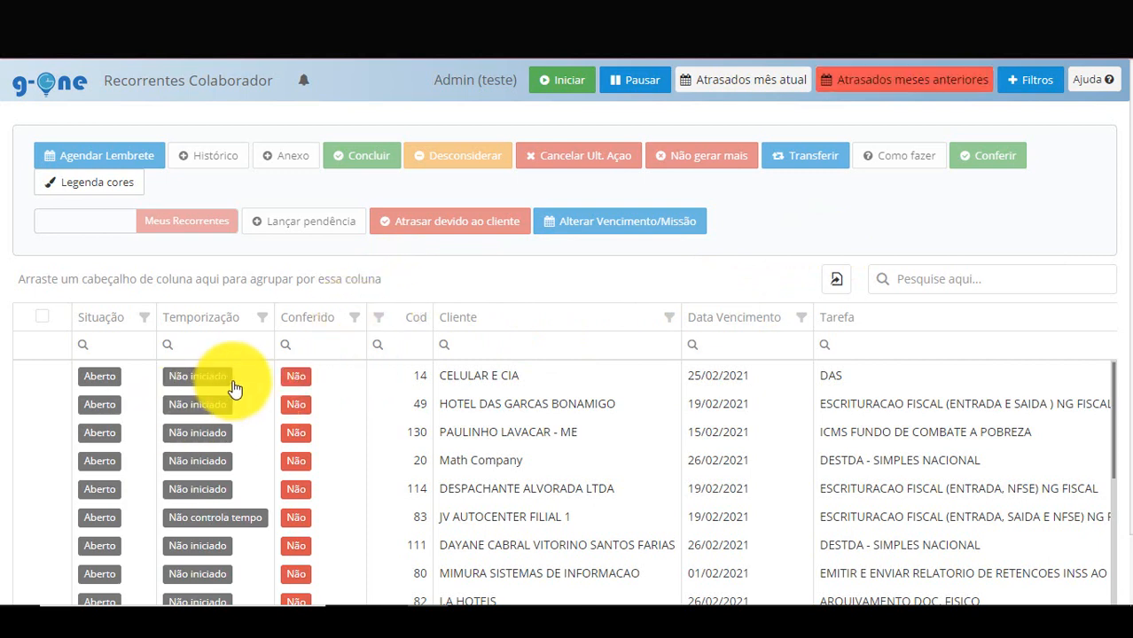
Add a history entry with the description "Olá pessoal !!" to the DAS task of CELULAR E CIA and save it.
{"action": "left_click", "coordinate": [42, 379]}
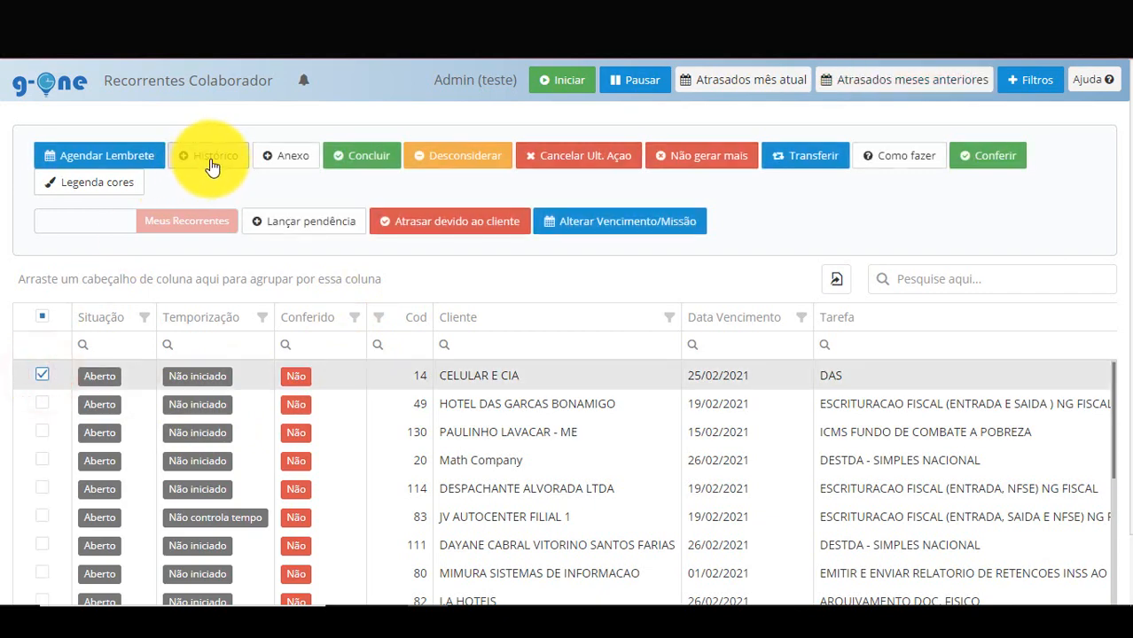
{"action": "left_click", "coordinate": [211, 168]}
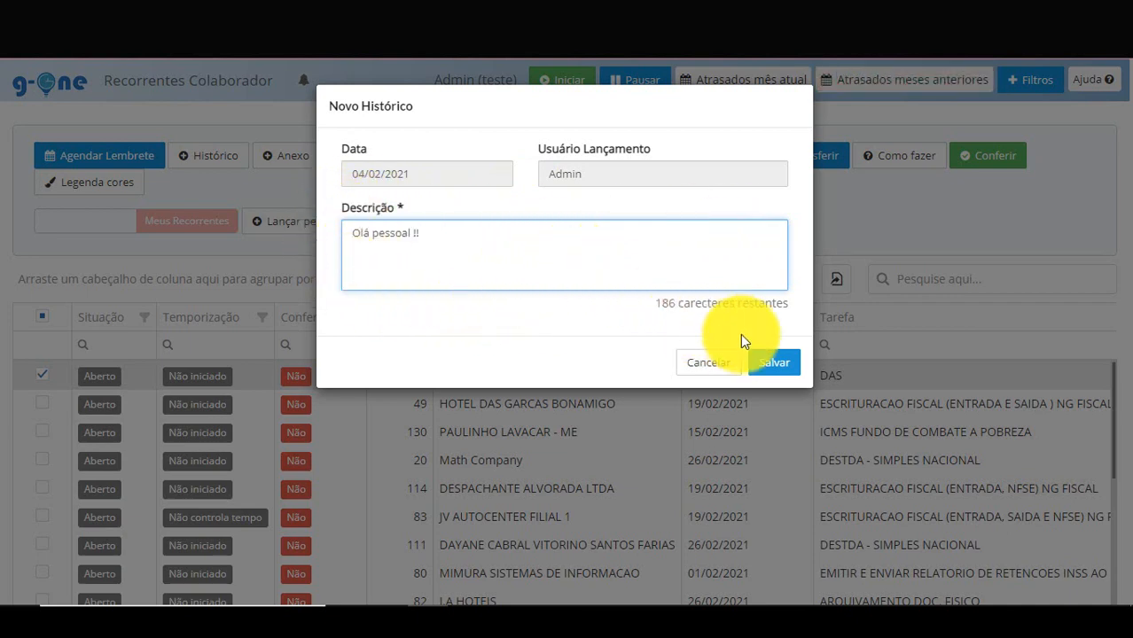
{"action": "left_click", "coordinate": [772, 363]}
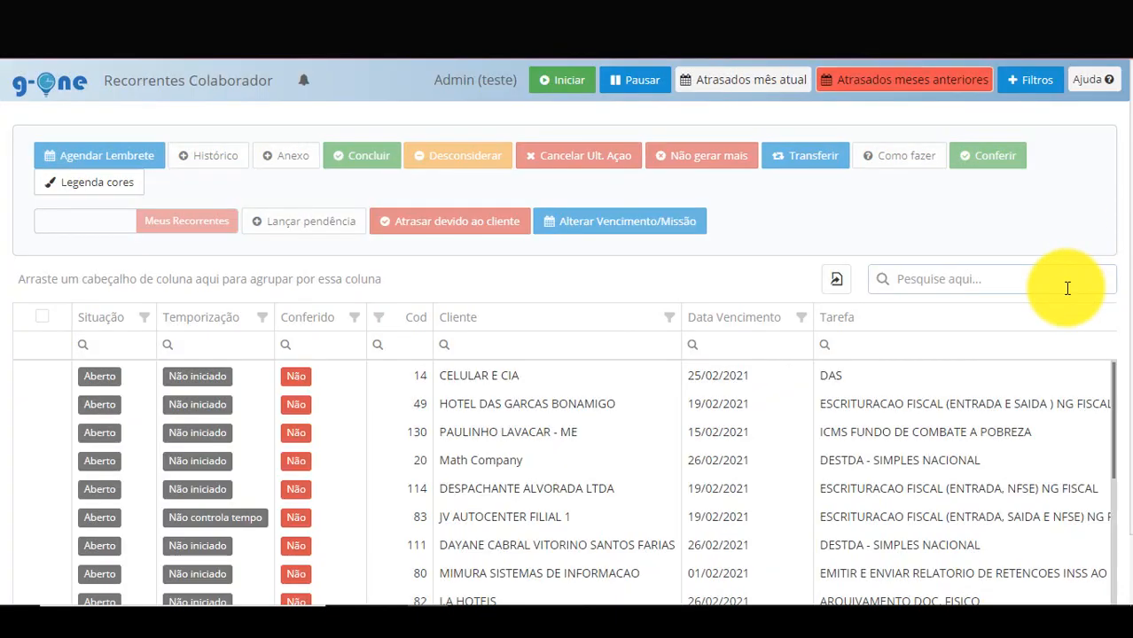
Check the Observação column for the DAS task of CELULAR E CIA and open the task's Históricos.
{"action": "scroll", "coordinate": [1020, 319], "scroll_direction": "down", "scroll_amount": 2}
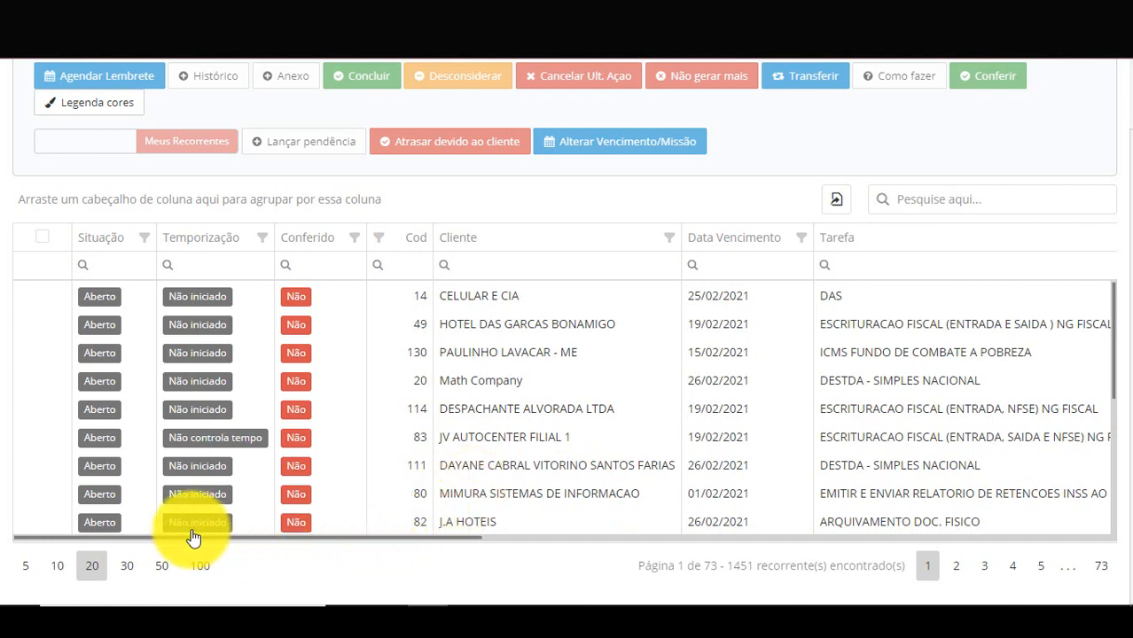
{"action": "left_click_drag", "start_coordinate": [190, 535], "coordinate": [754, 532]}
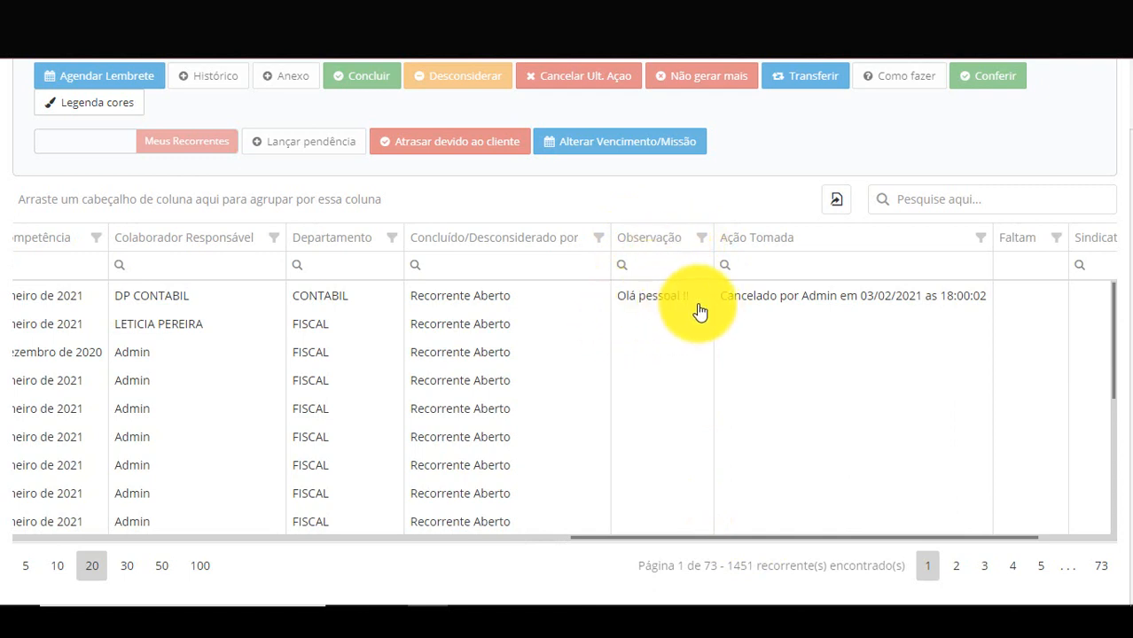
{"action": "left_click_drag", "start_coordinate": [683, 537], "coordinate": [124, 537]}
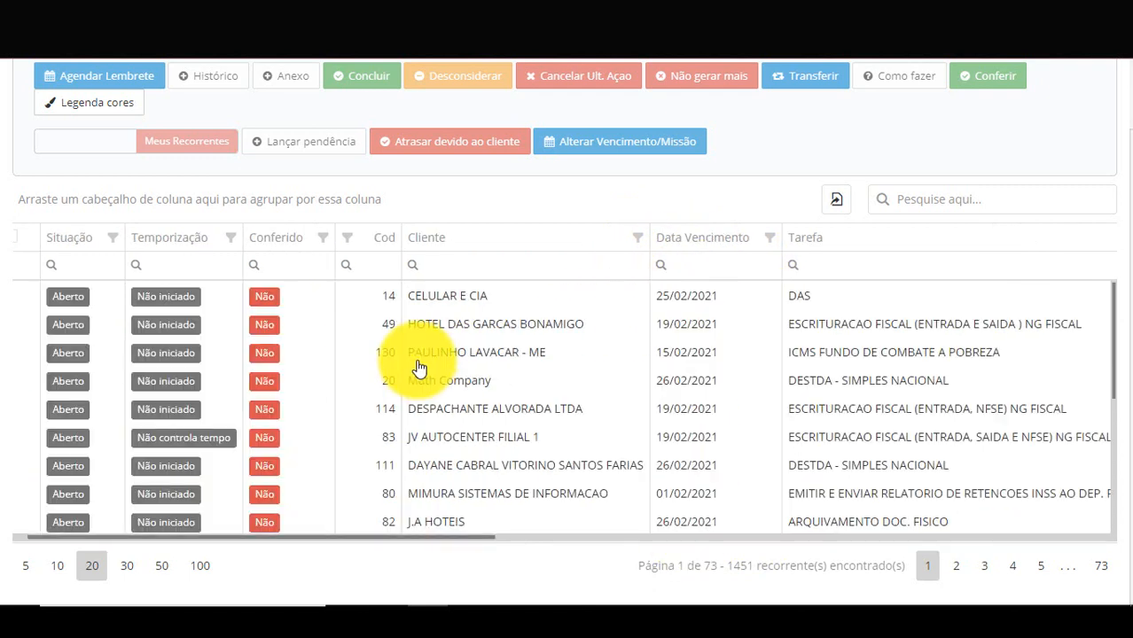
{"action": "double_click", "coordinate": [470, 302]}
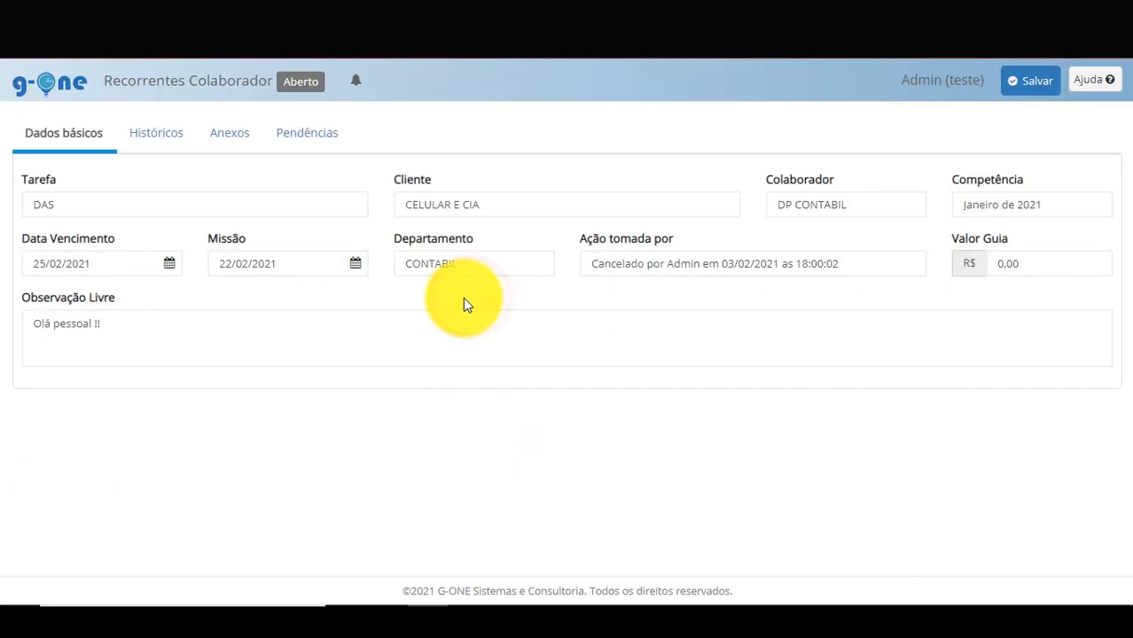
{"action": "left_click", "coordinate": [157, 135]}
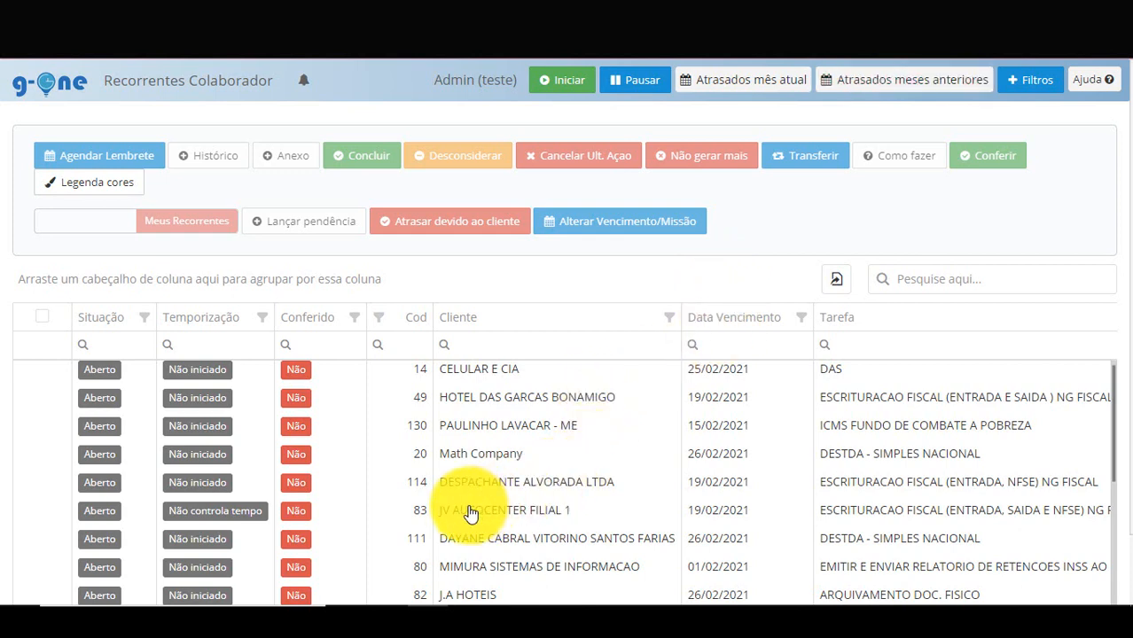
View the attachment form for the JV AUTOCENTER FILIAL 1 task without attaching a file, and mark that task as concluded.
{"action": "left_click", "coordinate": [40, 512]}
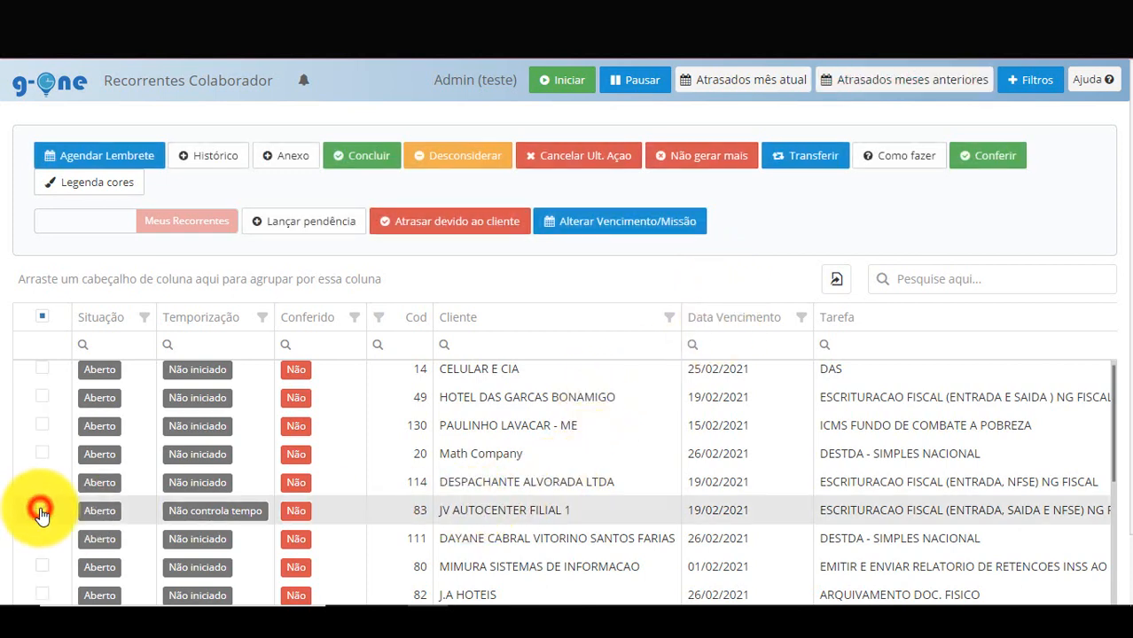
{"action": "left_click", "coordinate": [288, 168]}
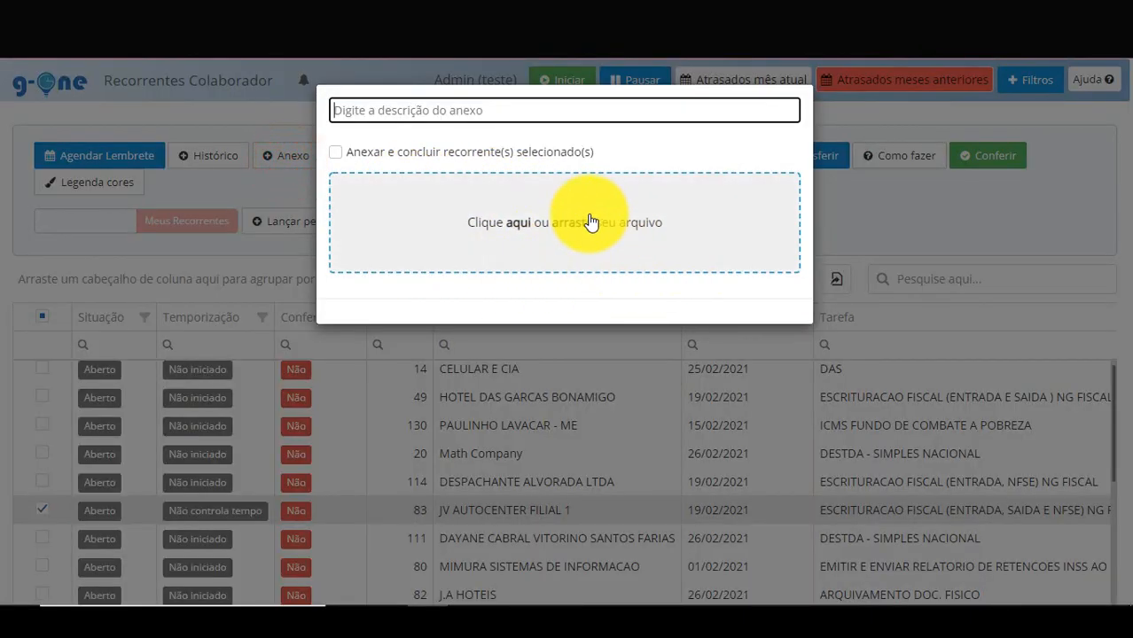
{"action": "left_click", "coordinate": [420, 453]}
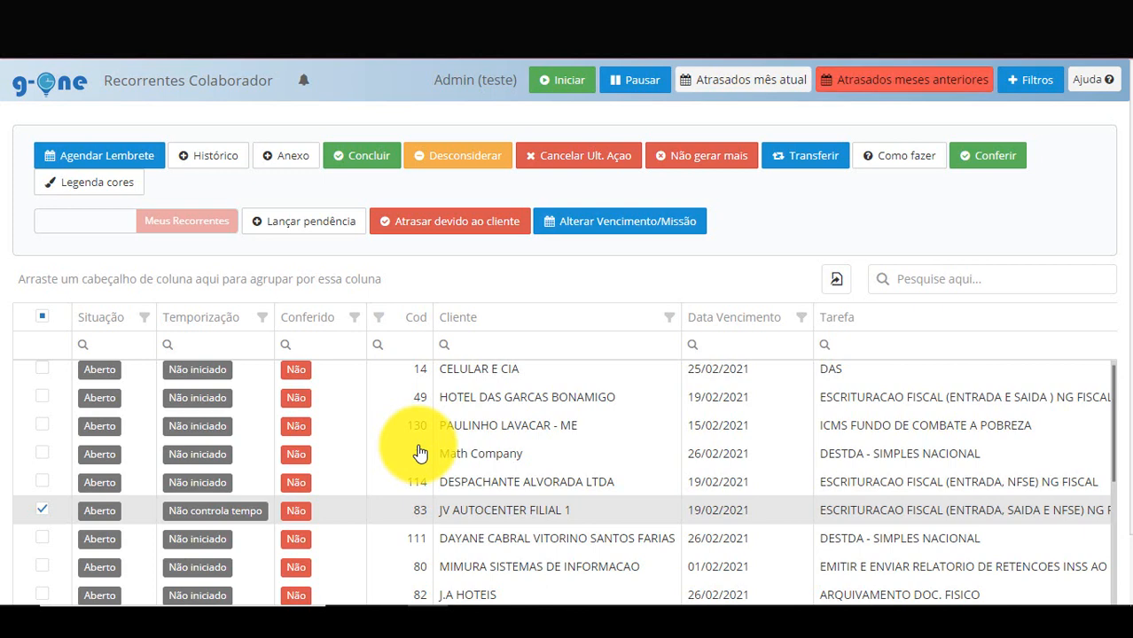
{"action": "left_click", "coordinate": [379, 155]}
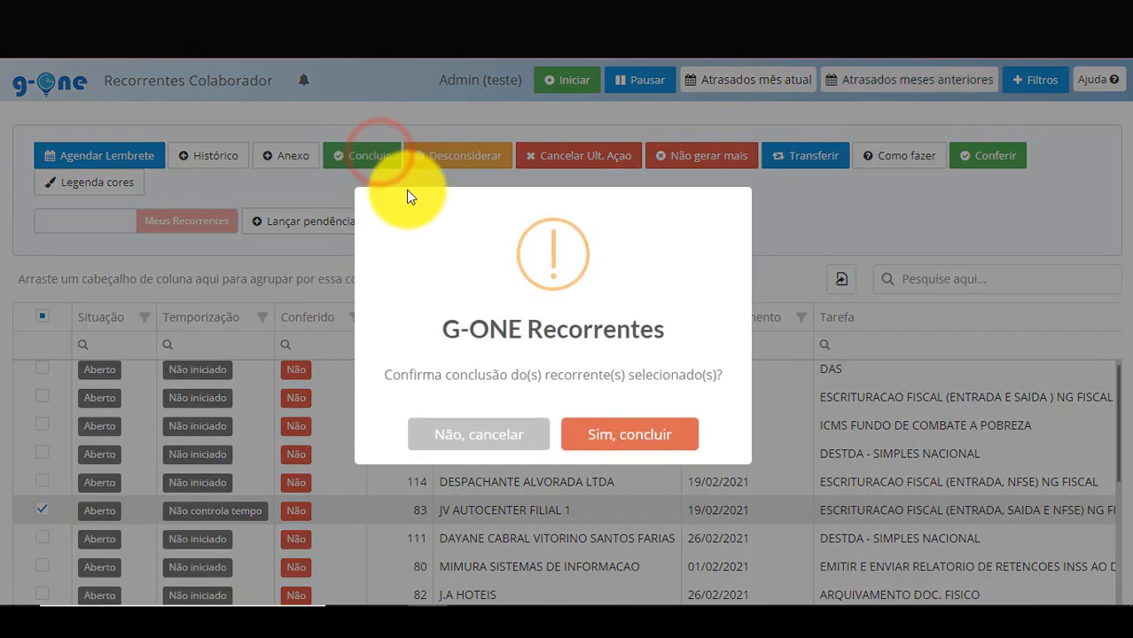
{"action": "left_click", "coordinate": [652, 438]}
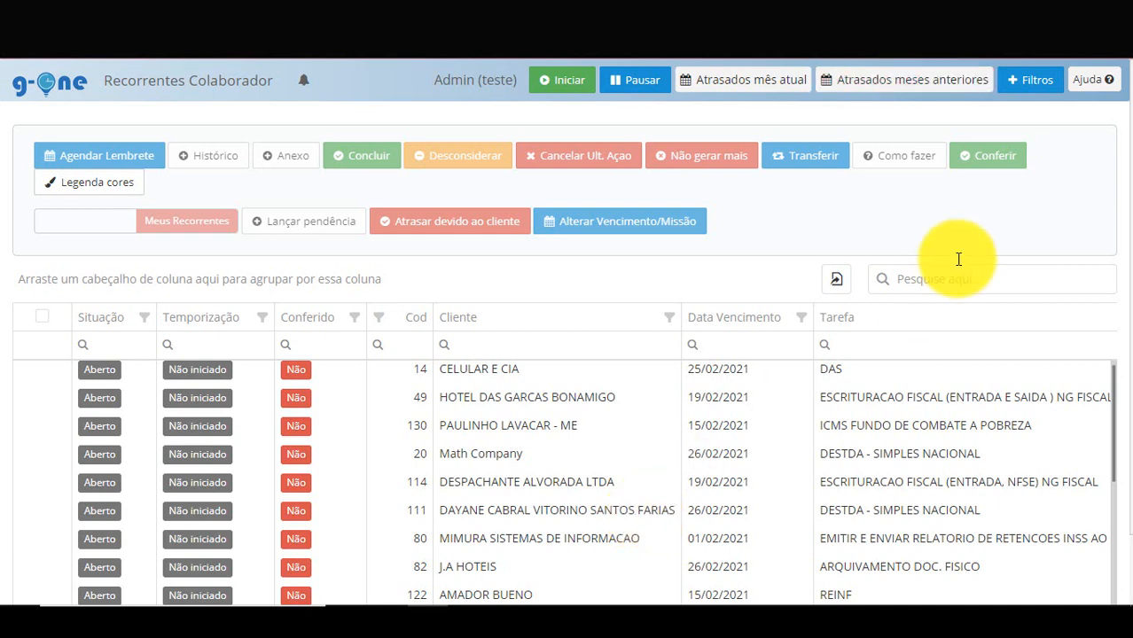
Filter the recurring tasks by the situation Concluidos.
{"action": "left_click", "coordinate": [1023, 82]}
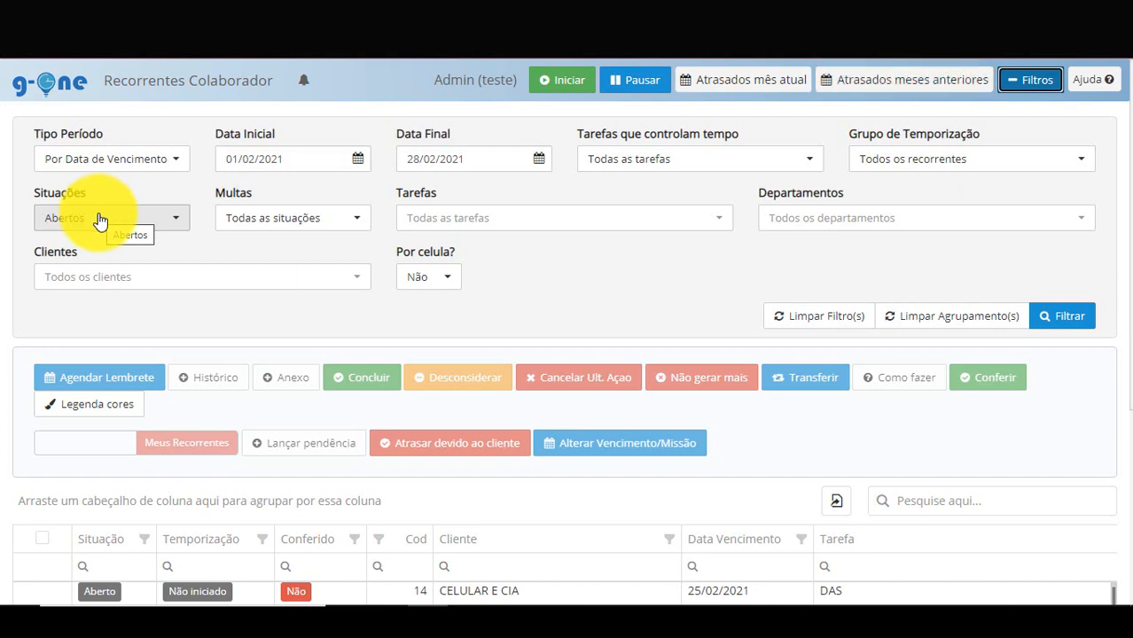
{"action": "left_click", "coordinate": [97, 217]}
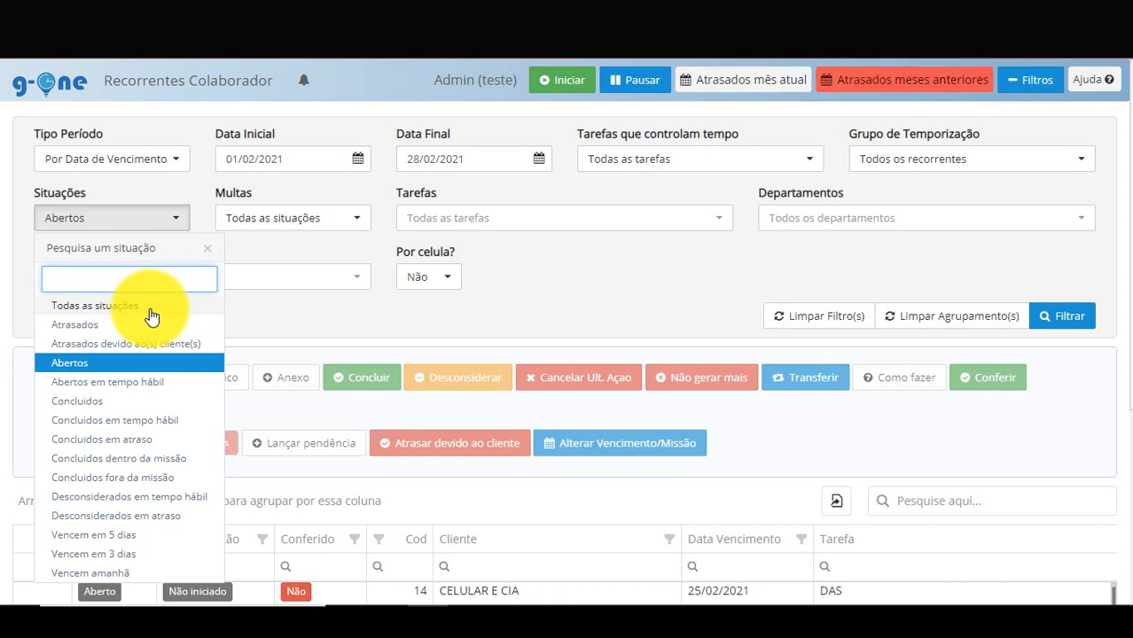
{"action": "left_click", "coordinate": [139, 406]}
{"action": "left_click", "coordinate": [1031, 309]}
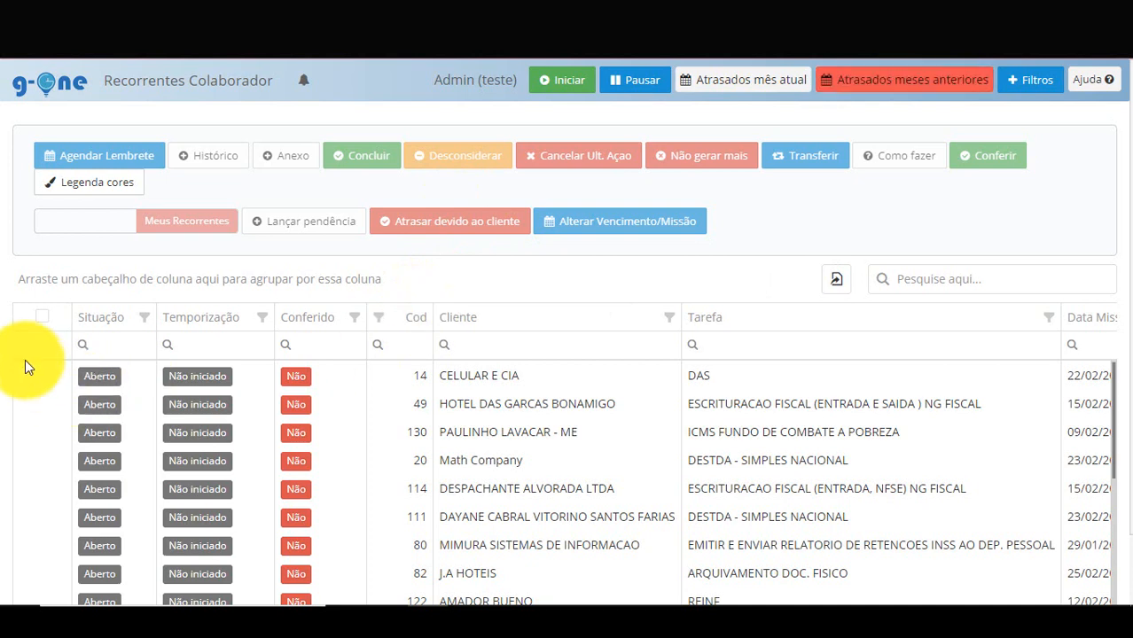
Disregard the DAS task of CELULAR E CIA.
{"action": "left_click", "coordinate": [40, 377]}
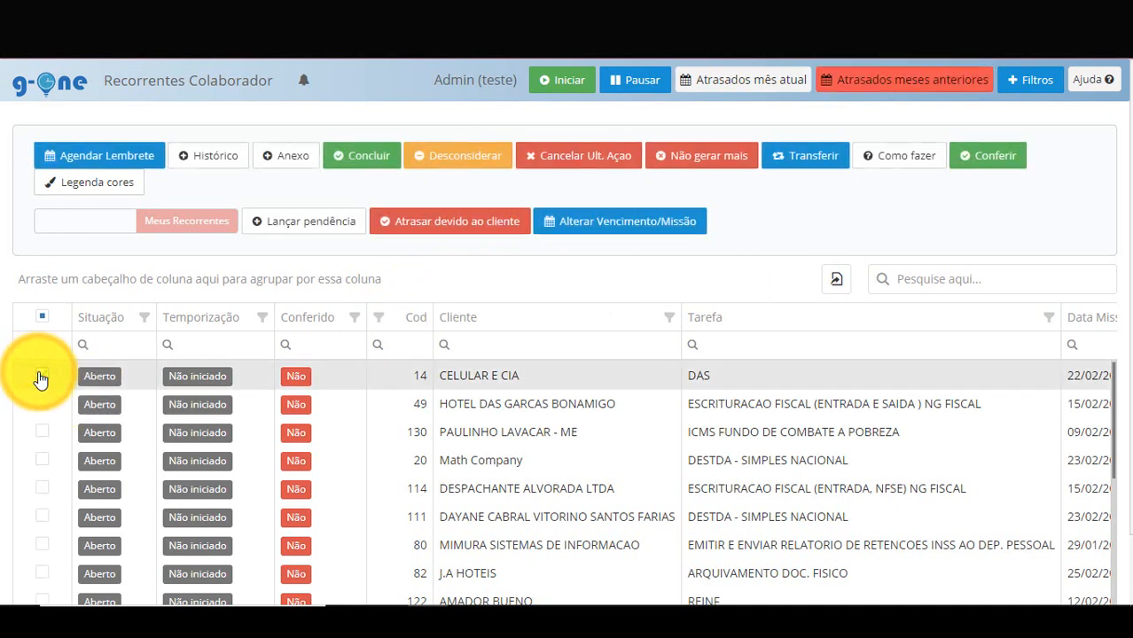
{"action": "left_click", "coordinate": [471, 167]}
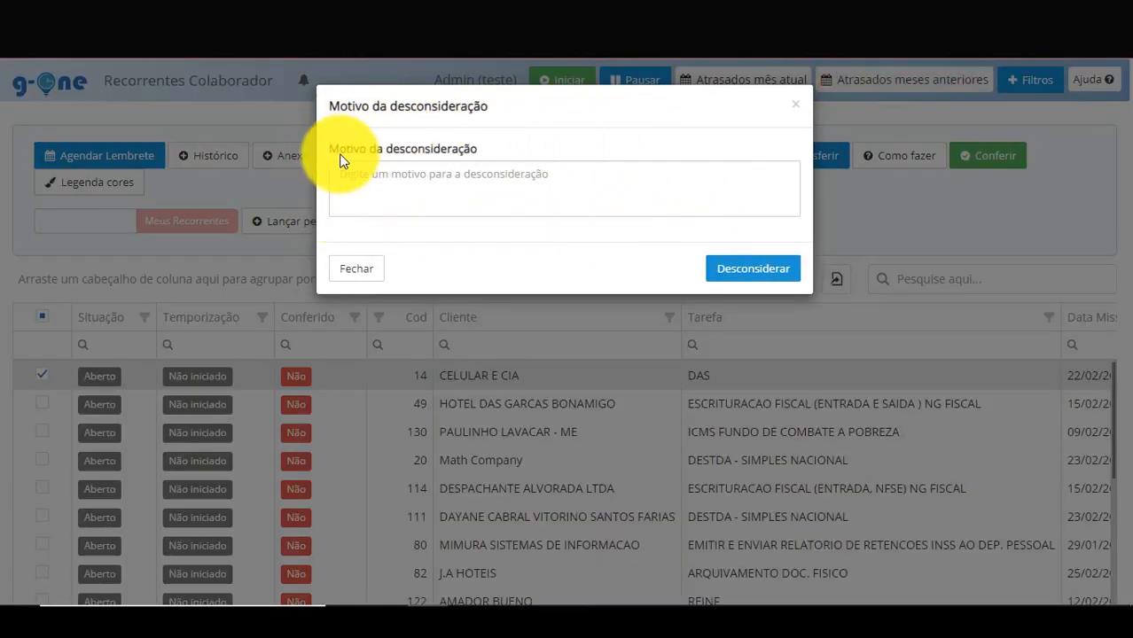
{"action": "left_click", "coordinate": [760, 284]}
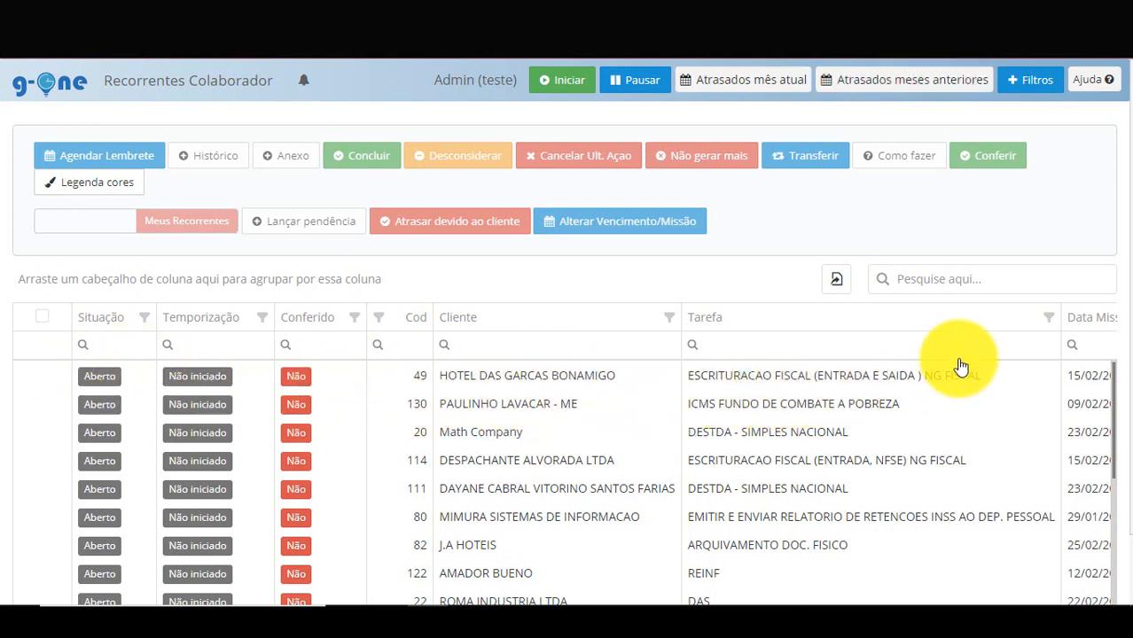
Filter the recurring tasks by the situation Desconsiderados em tempo hábil.
{"action": "left_click", "coordinate": [1034, 85]}
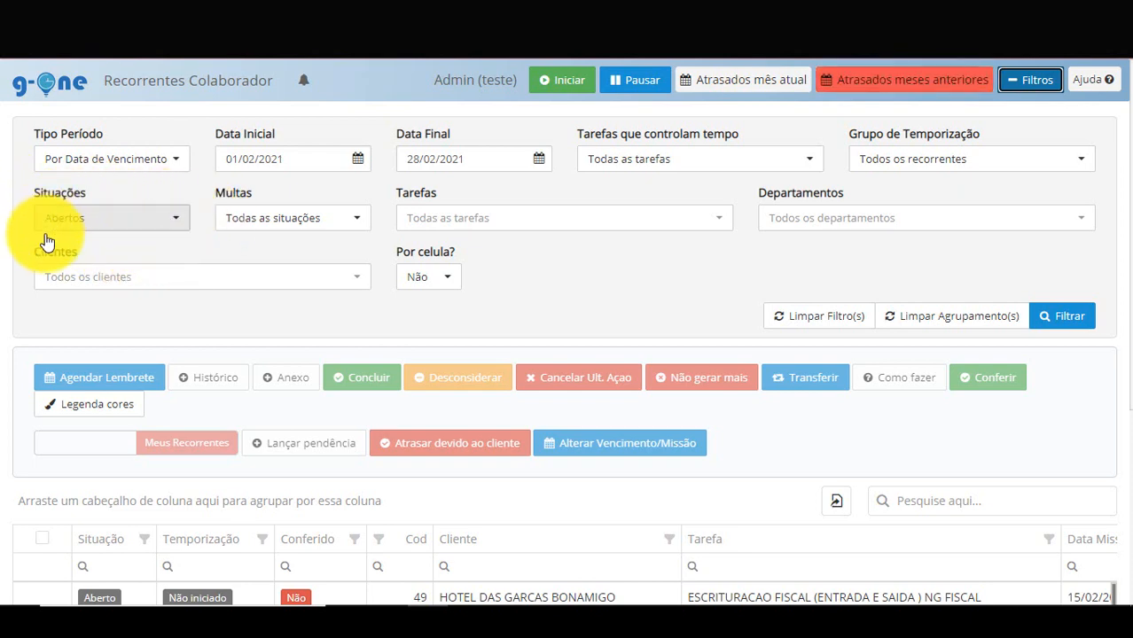
{"action": "left_click", "coordinate": [107, 232]}
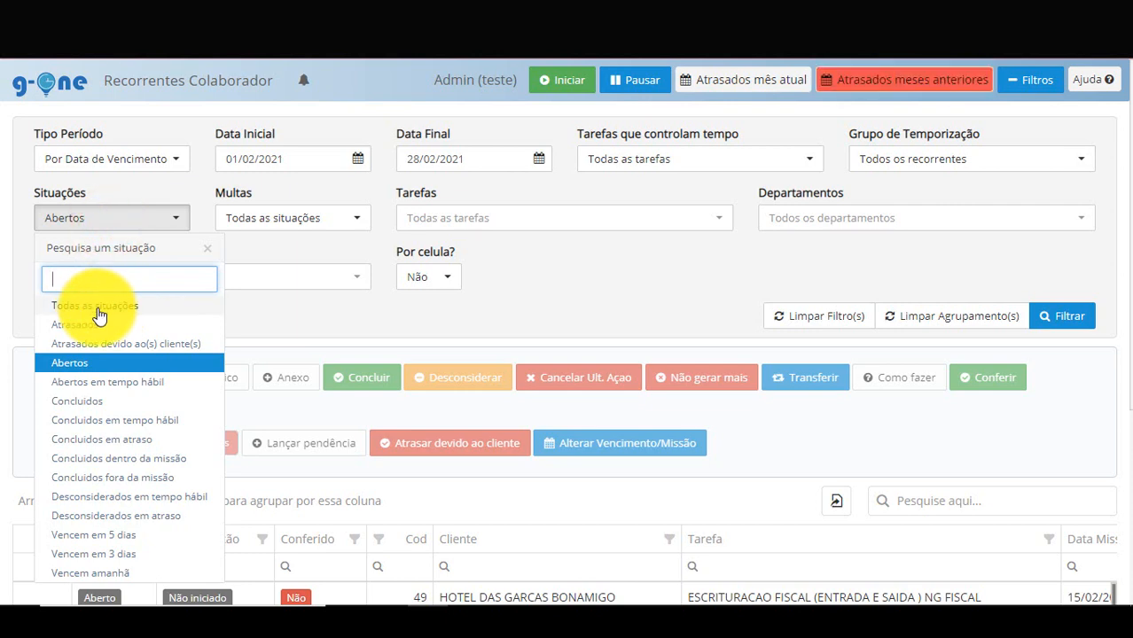
{"action": "left_click", "coordinate": [114, 496]}
{"action": "left_click", "coordinate": [1062, 316]}
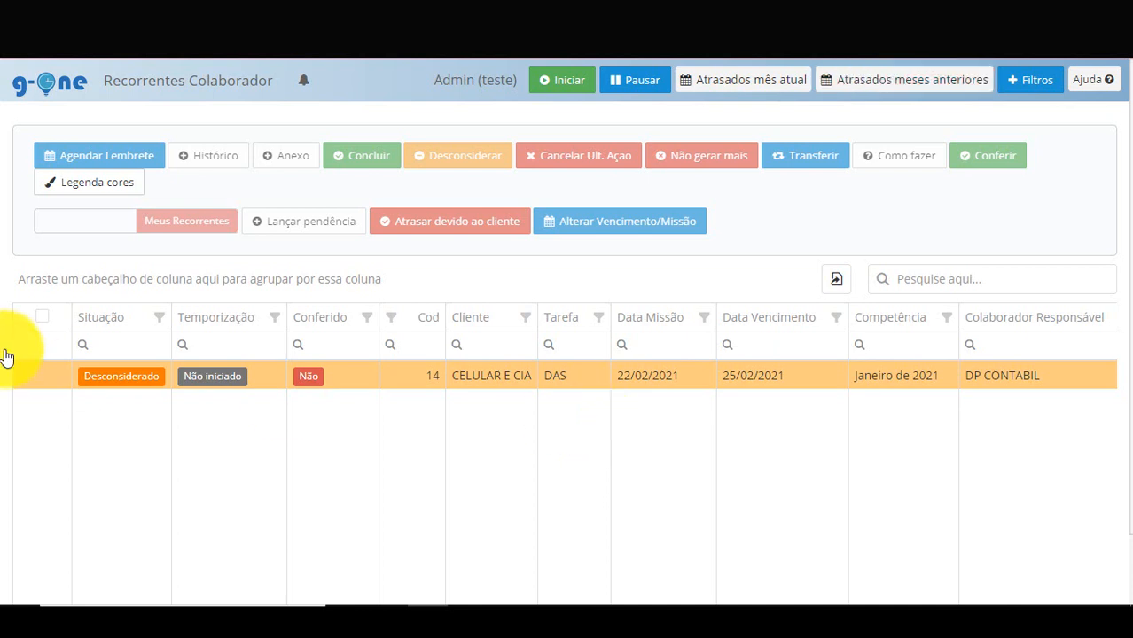
Cancel the last action on the disregarded DAS task of CELULAR E CIA and confirm.
{"action": "left_click", "coordinate": [42, 378]}
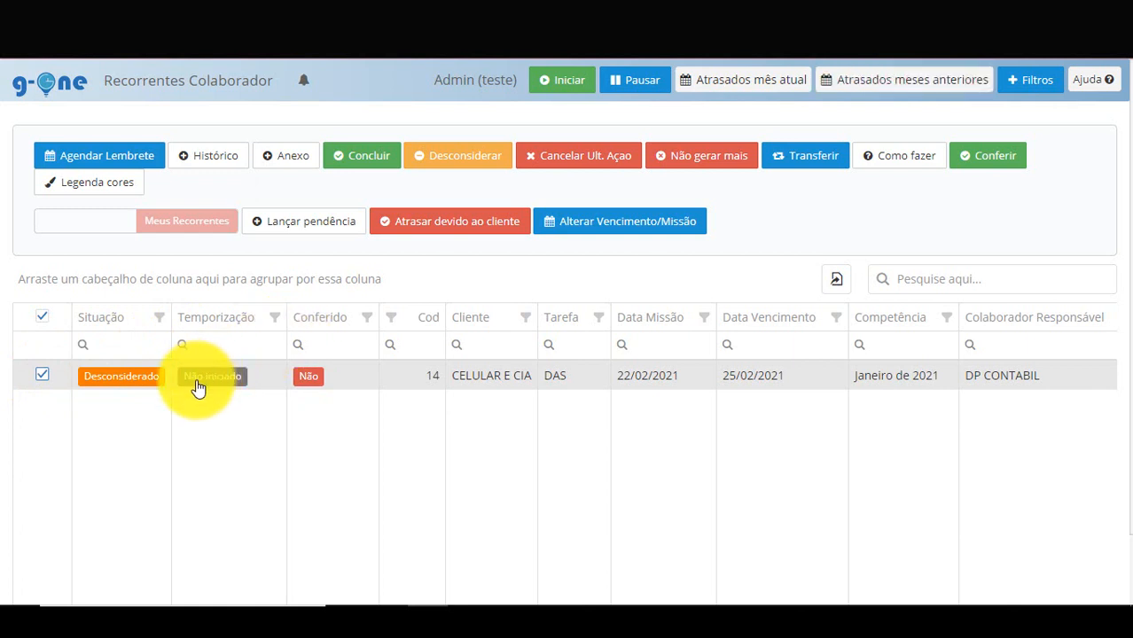
{"action": "left_click", "coordinate": [580, 166]}
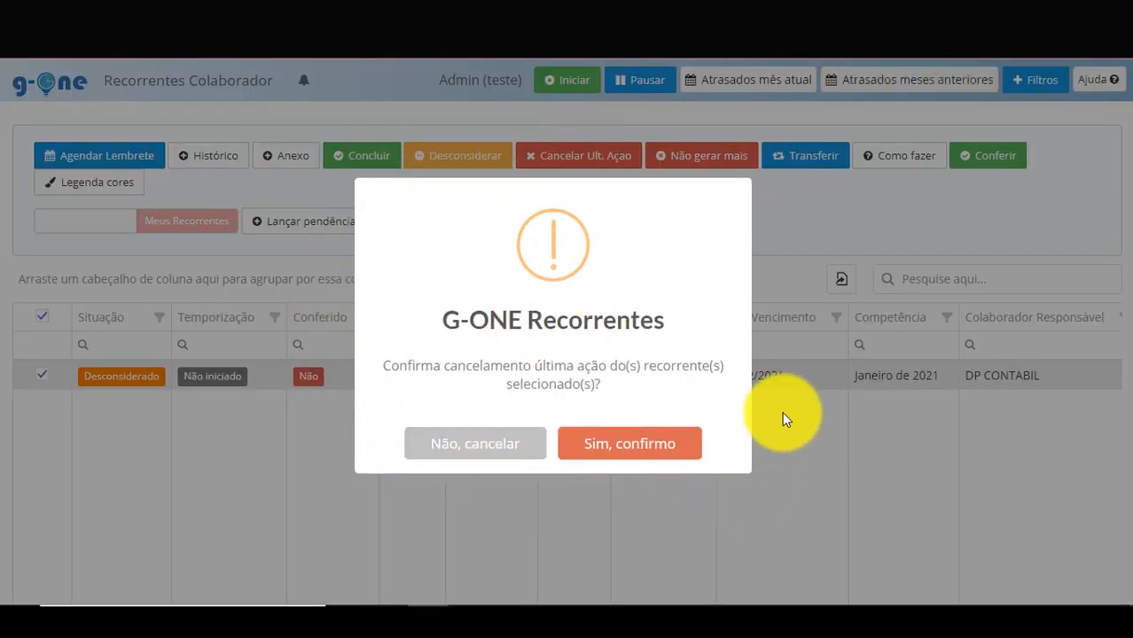
{"action": "left_click", "coordinate": [626, 448]}
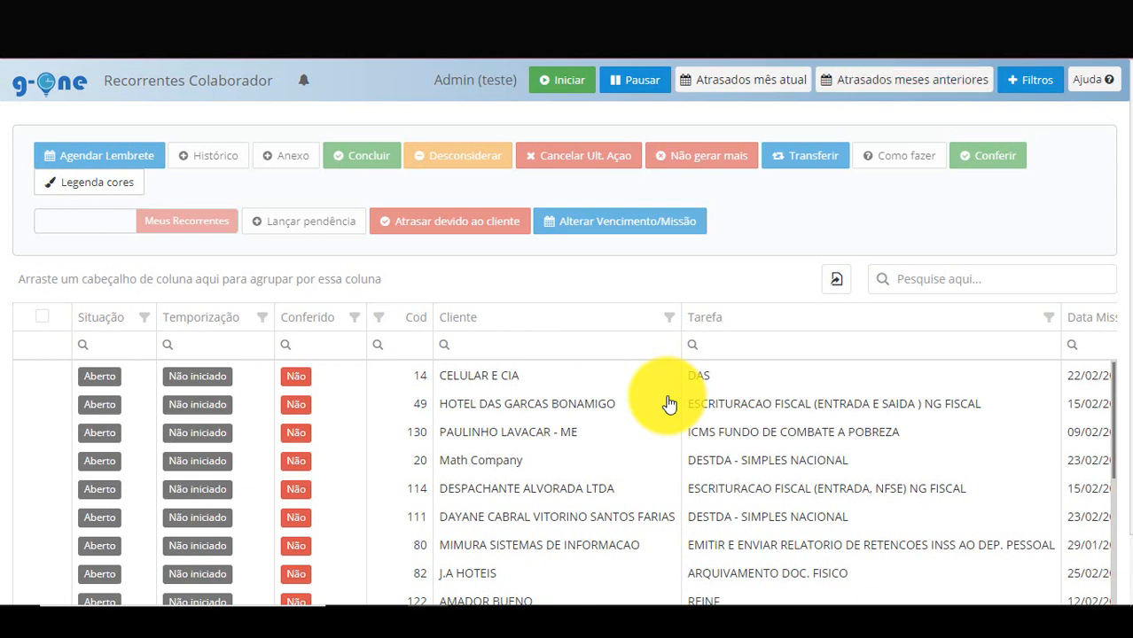
Stop the DAS task of CELULAR E CIA from being generated anymore and confirm.
{"action": "left_click", "coordinate": [40, 378]}
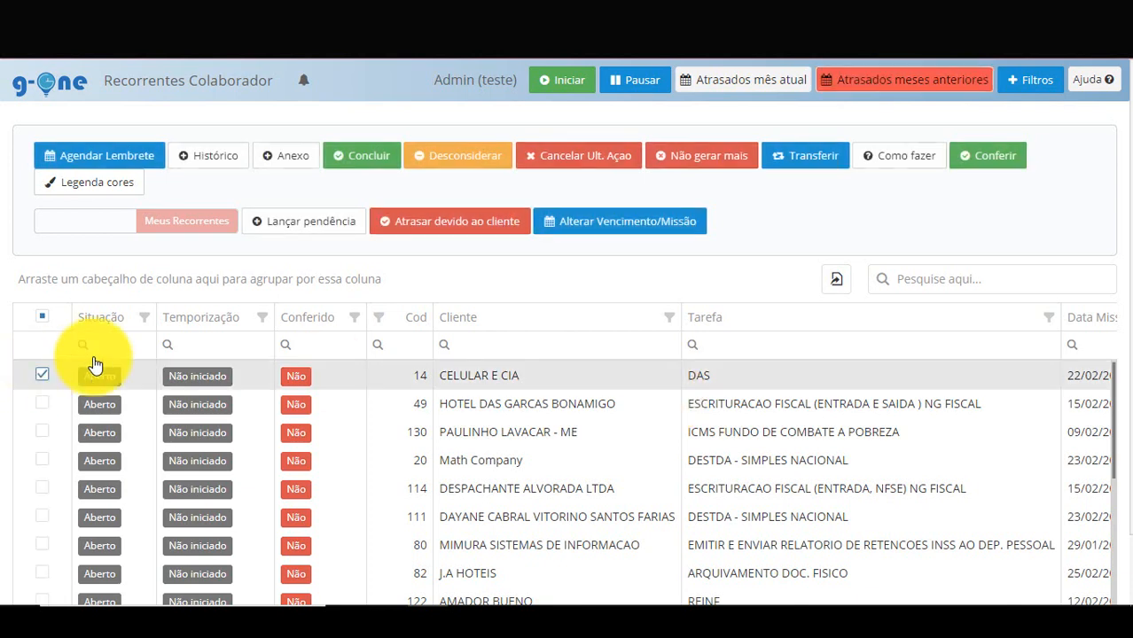
{"action": "left_click", "coordinate": [703, 168]}
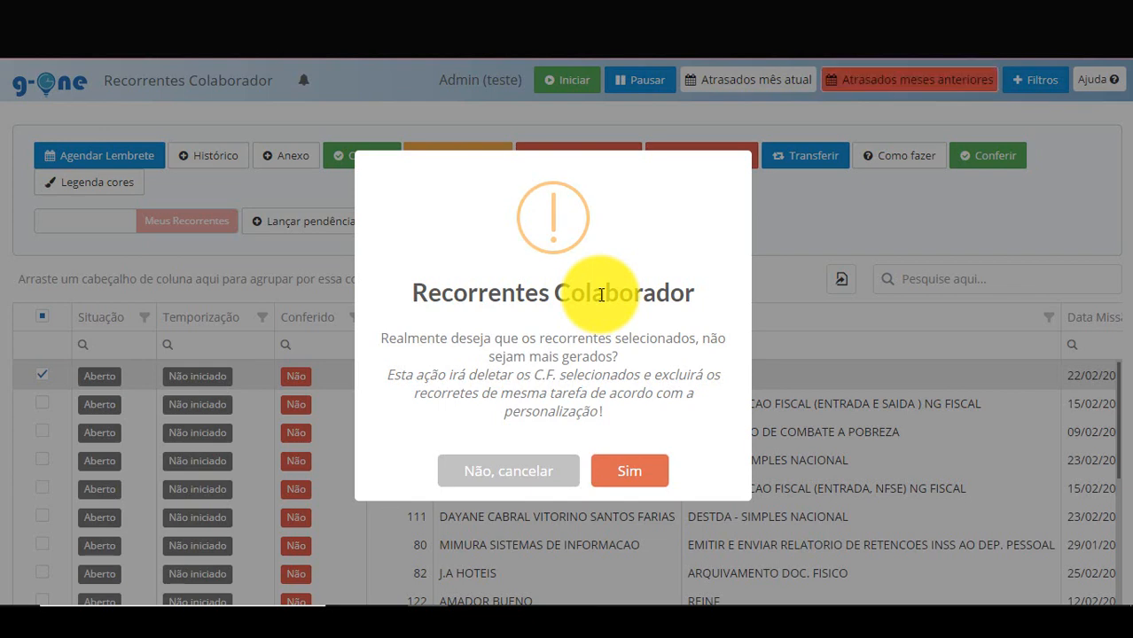
{"action": "left_click", "coordinate": [629, 471]}
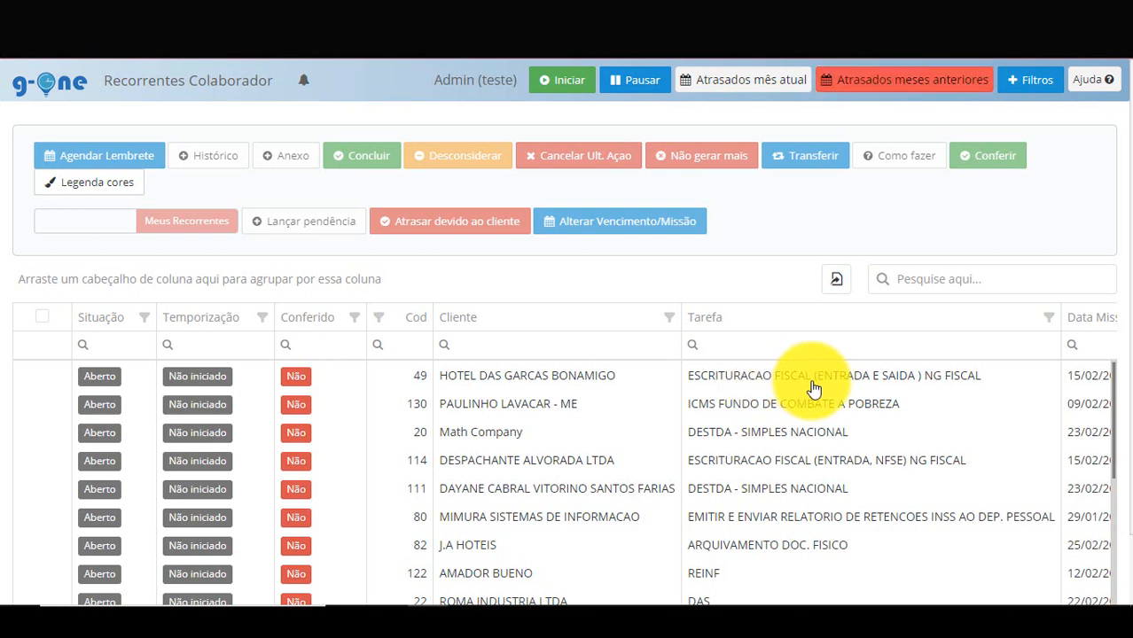
Transfer the HOTEL DAS GARCAS BONAMIGO task to the first listed FISCAL collaborator, recording the transfer as definitive for the next months.
{"action": "scroll", "coordinate": [576, 420], "scroll_direction": "right", "scroll_amount": 1}
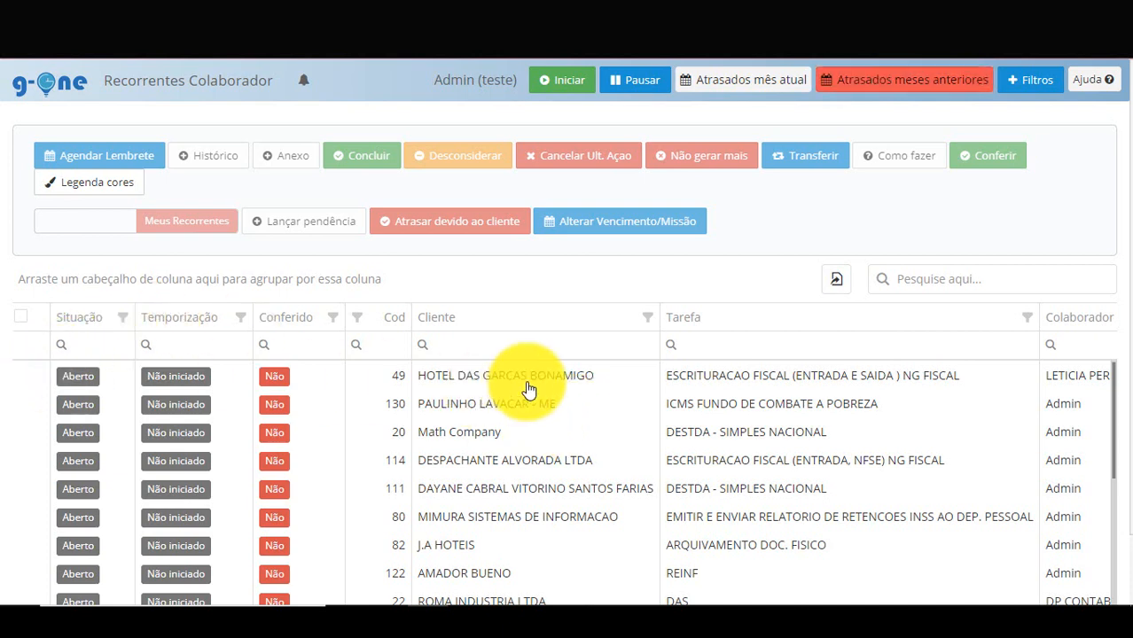
{"action": "left_click", "coordinate": [76, 381]}
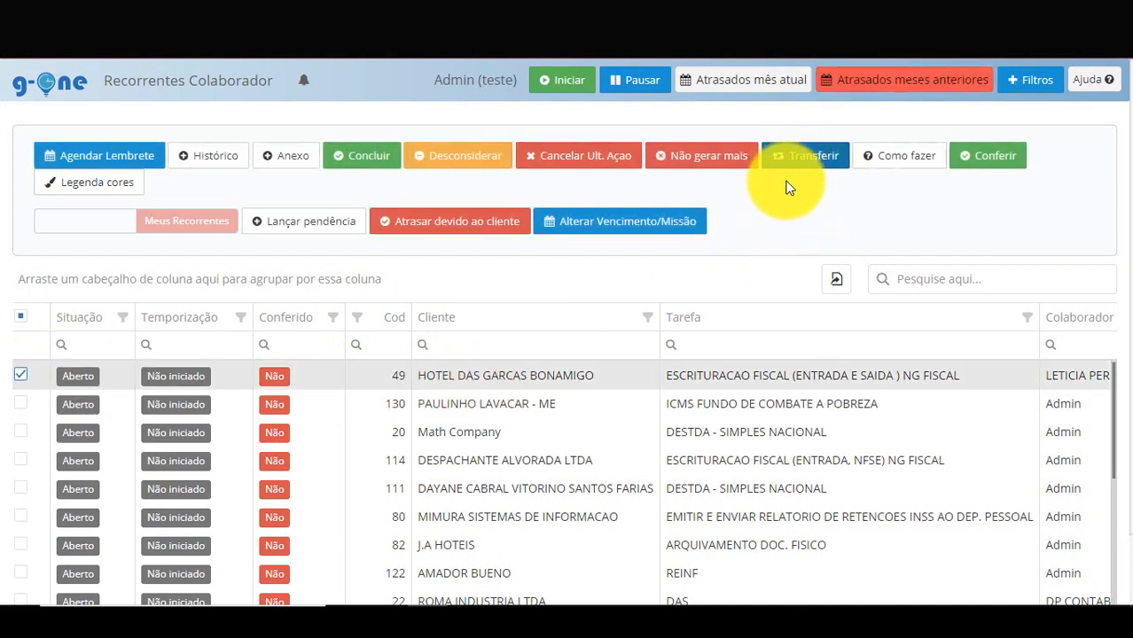
{"action": "left_click", "coordinate": [813, 161]}
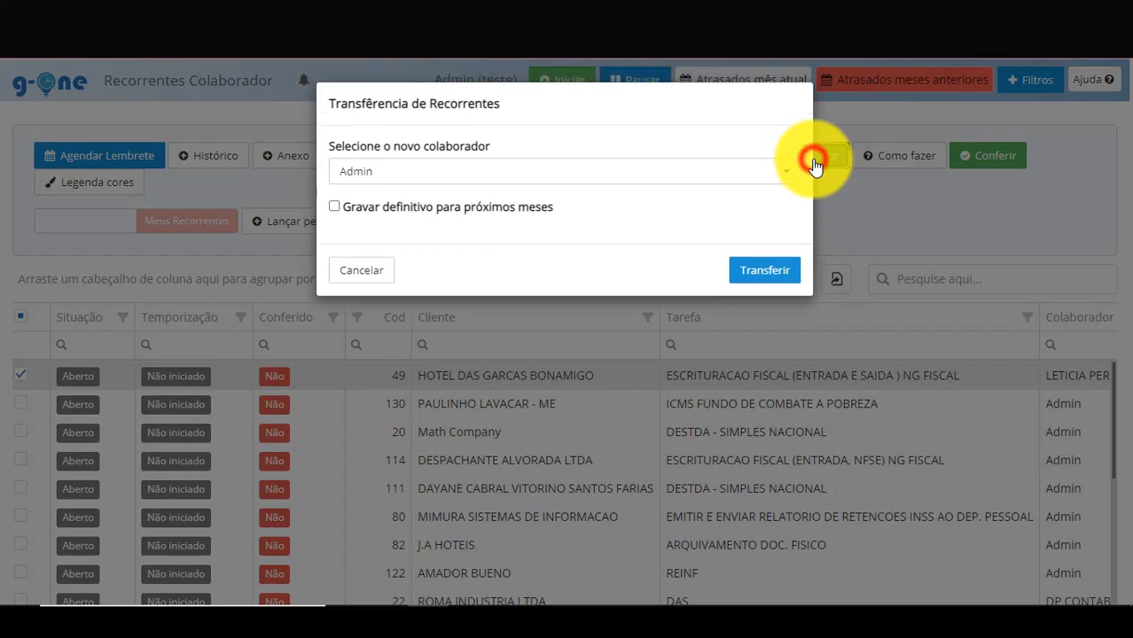
{"action": "left_click", "coordinate": [454, 176]}
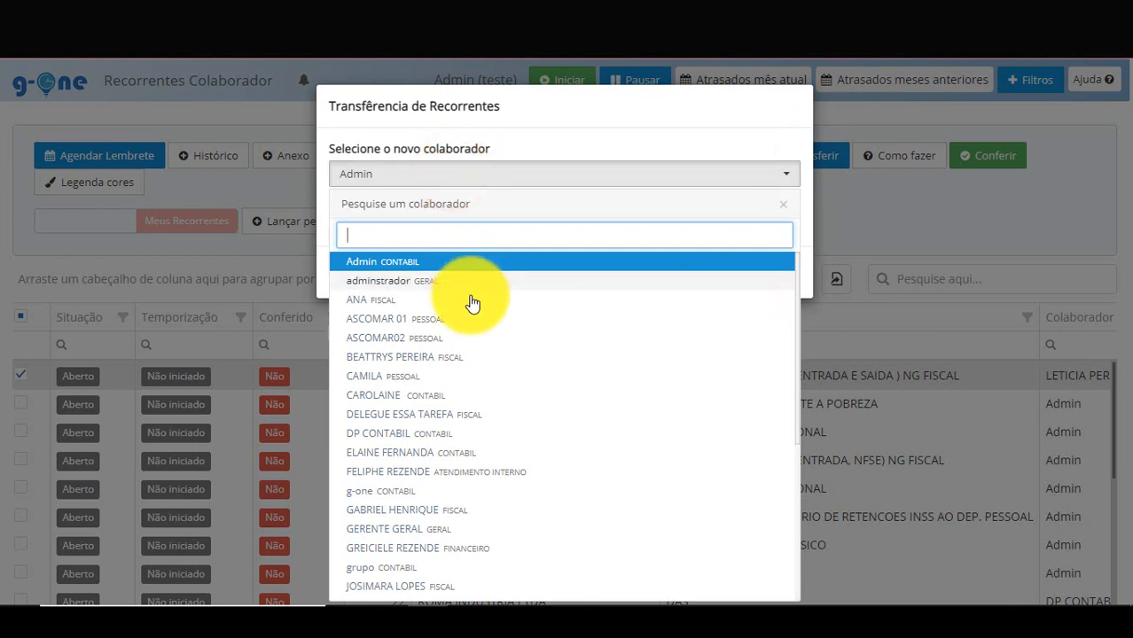
{"action": "left_click", "coordinate": [472, 300]}
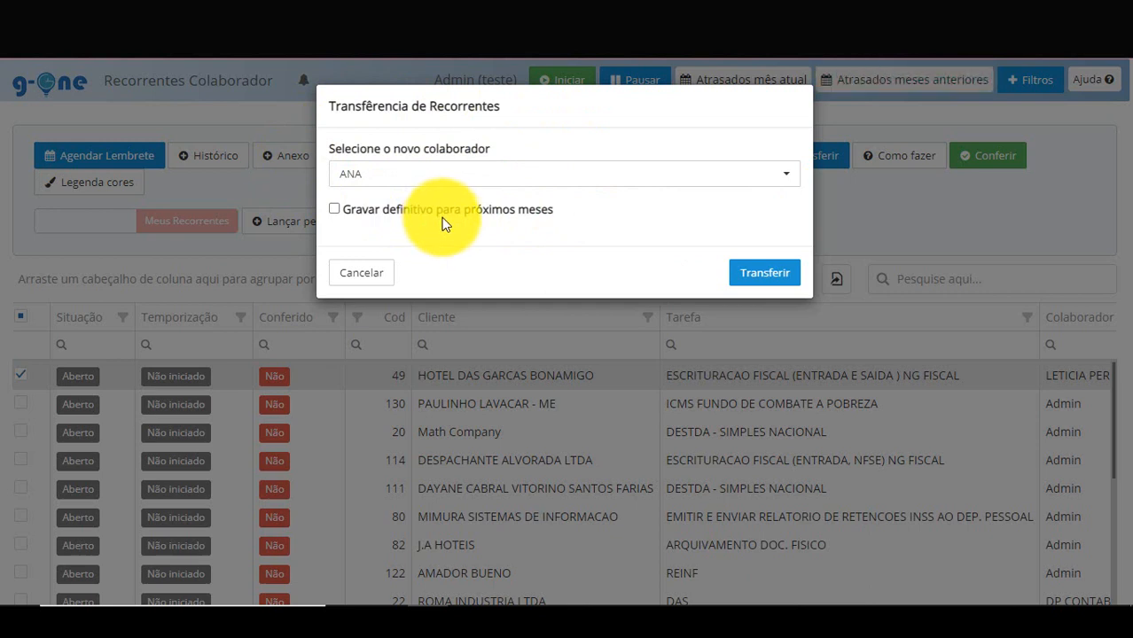
{"action": "left_click", "coordinate": [336, 211]}
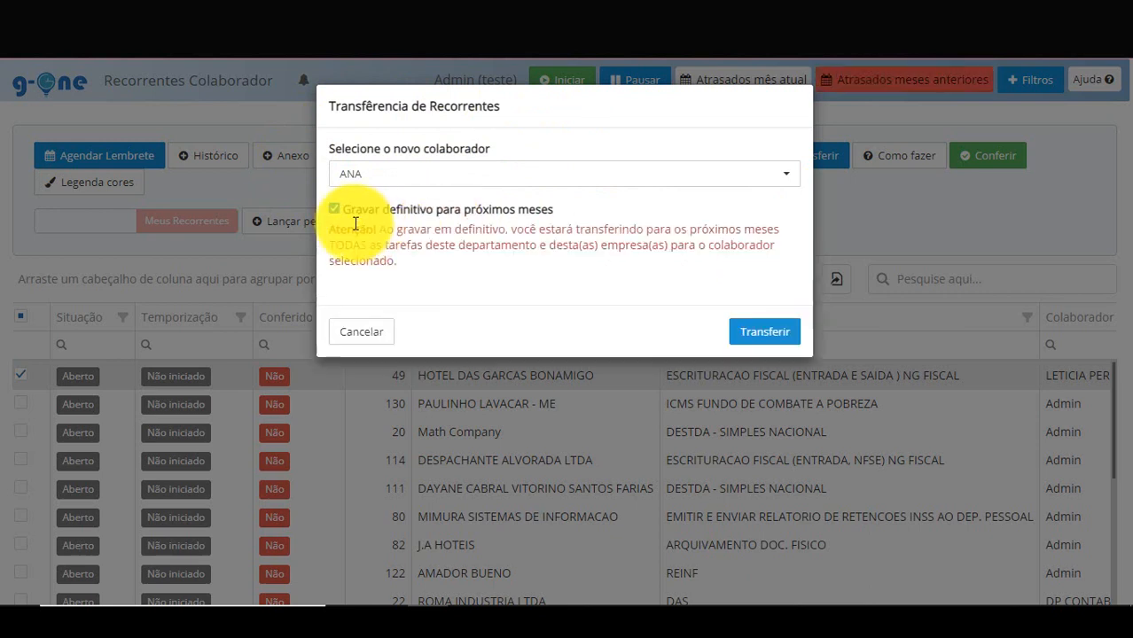
{"action": "left_click", "coordinate": [779, 339]}
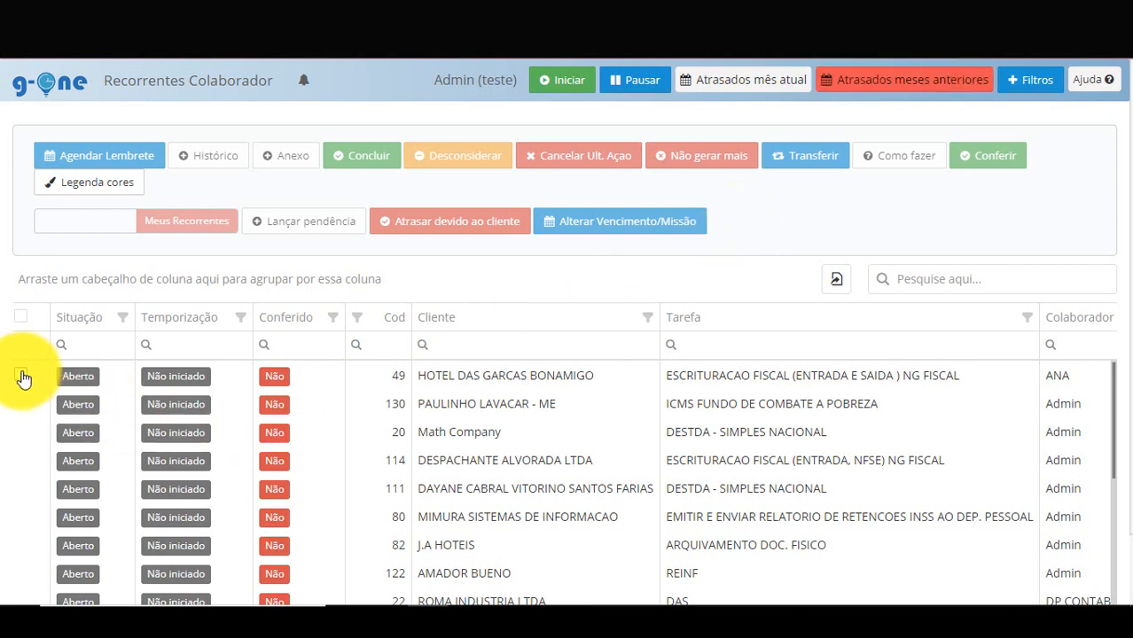
View the how-to instructions for the HOTEL DAS GARCAS BONAMIGO task.
{"action": "left_click", "coordinate": [20, 374]}
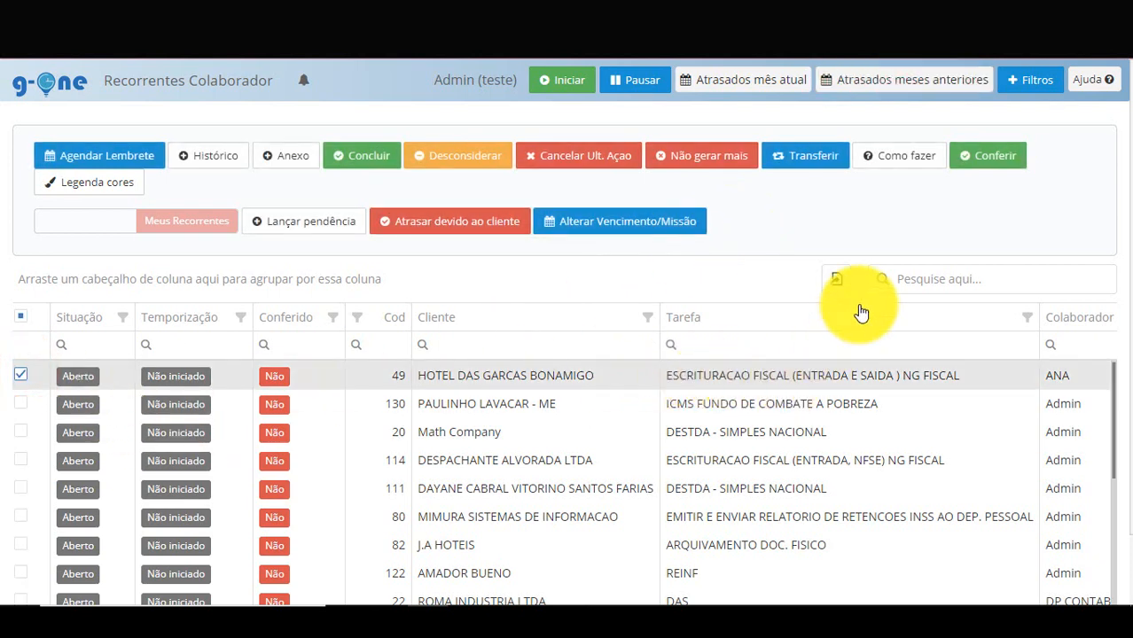
{"action": "left_click", "coordinate": [898, 163]}
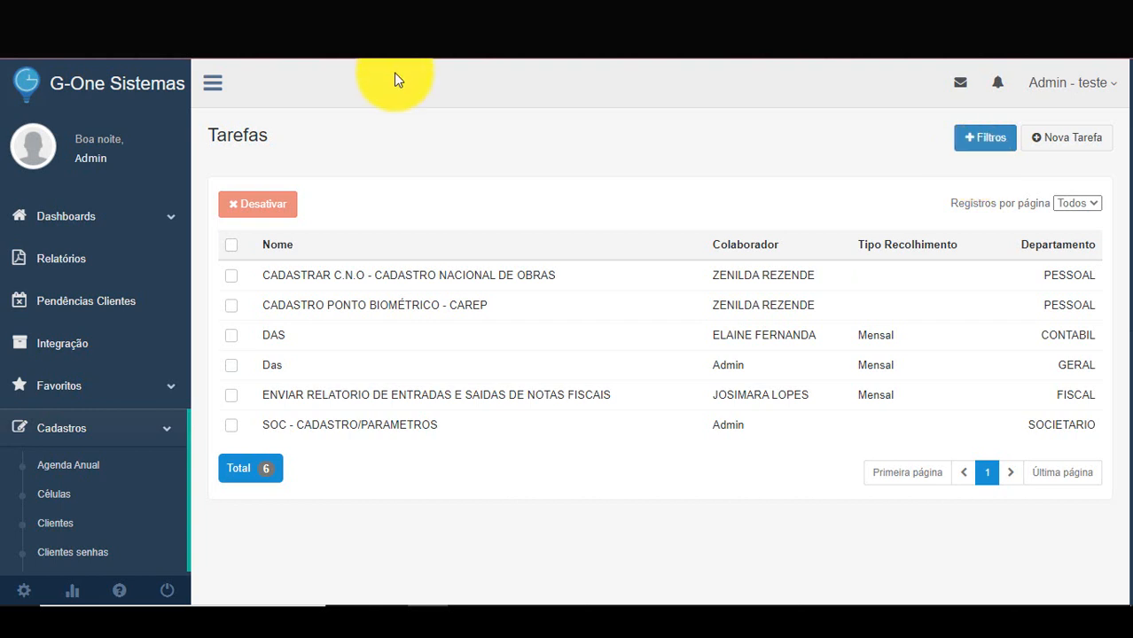
In the task registrations, save the CONTABIL department's DAS task with the how-to instructions "Teste".
{"action": "scroll", "coordinate": [400, 107], "scroll_direction": "down", "scroll_amount": 1}
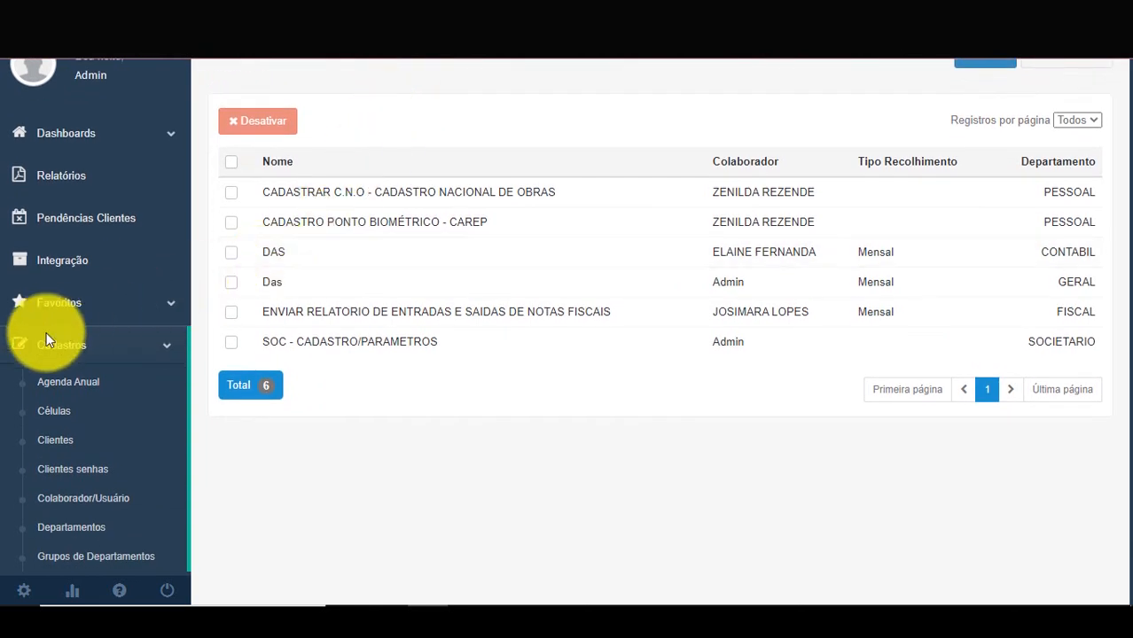
{"action": "scroll", "coordinate": [100, 348], "scroll_direction": "down", "scroll_amount": 2}
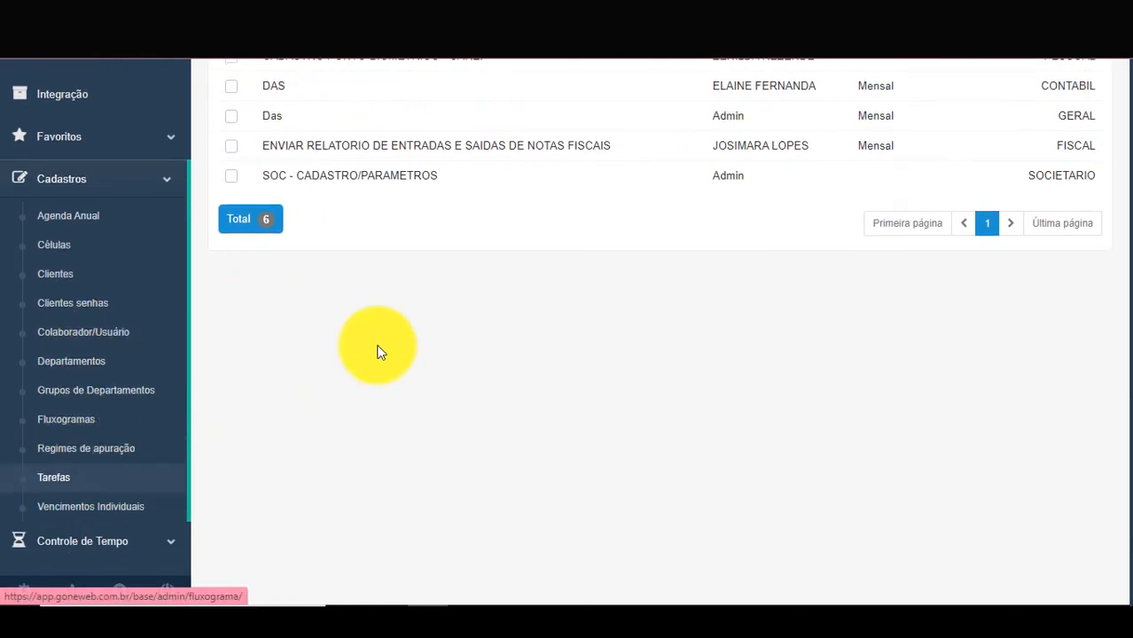
{"action": "scroll", "coordinate": [501, 290], "scroll_direction": "up", "scroll_amount": 3}
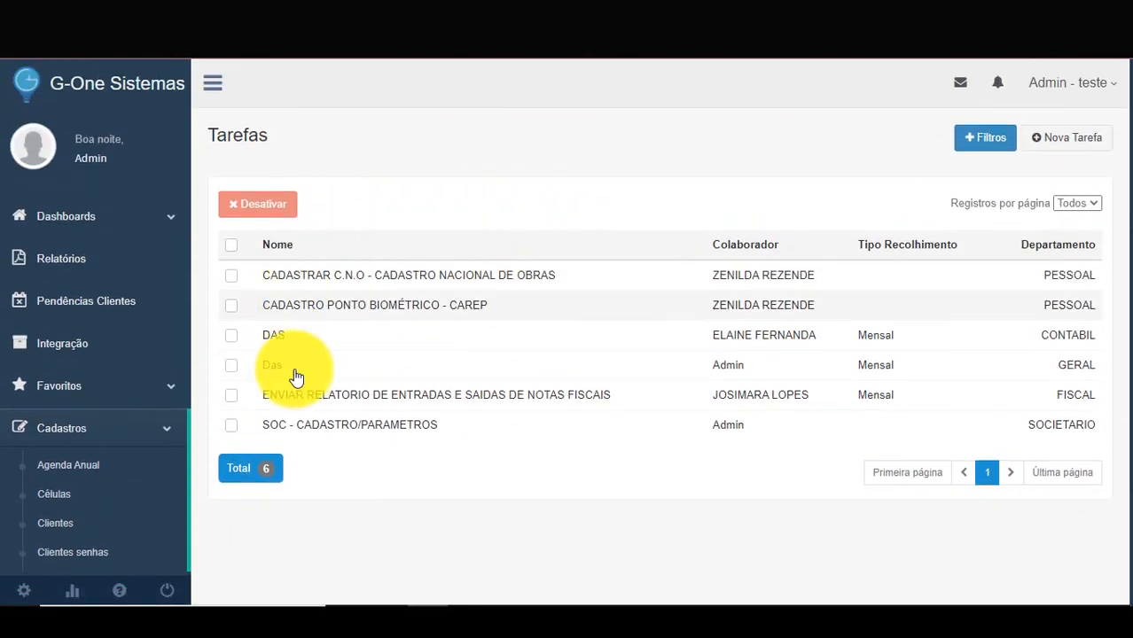
{"action": "left_click", "coordinate": [338, 343]}
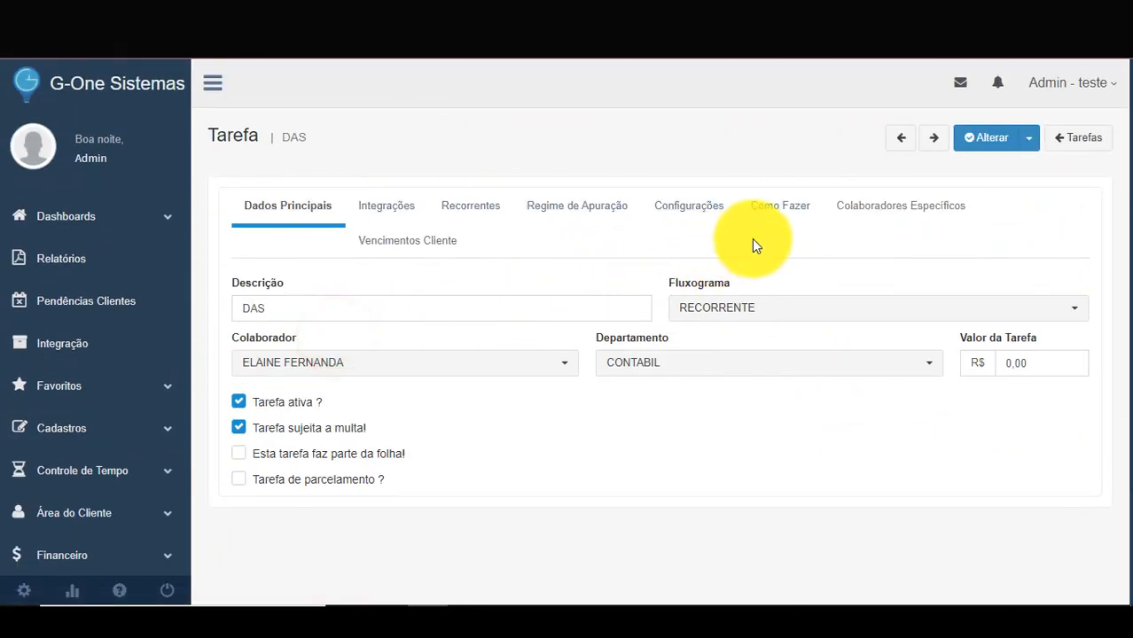
{"action": "left_click", "coordinate": [784, 231]}
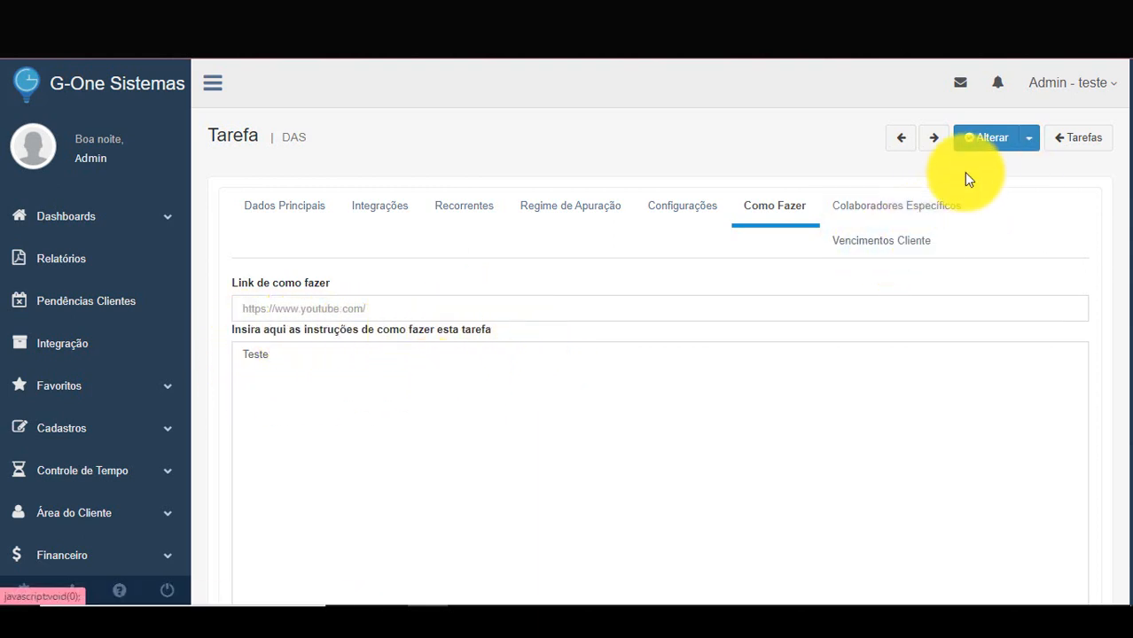
{"action": "left_click", "coordinate": [982, 145]}
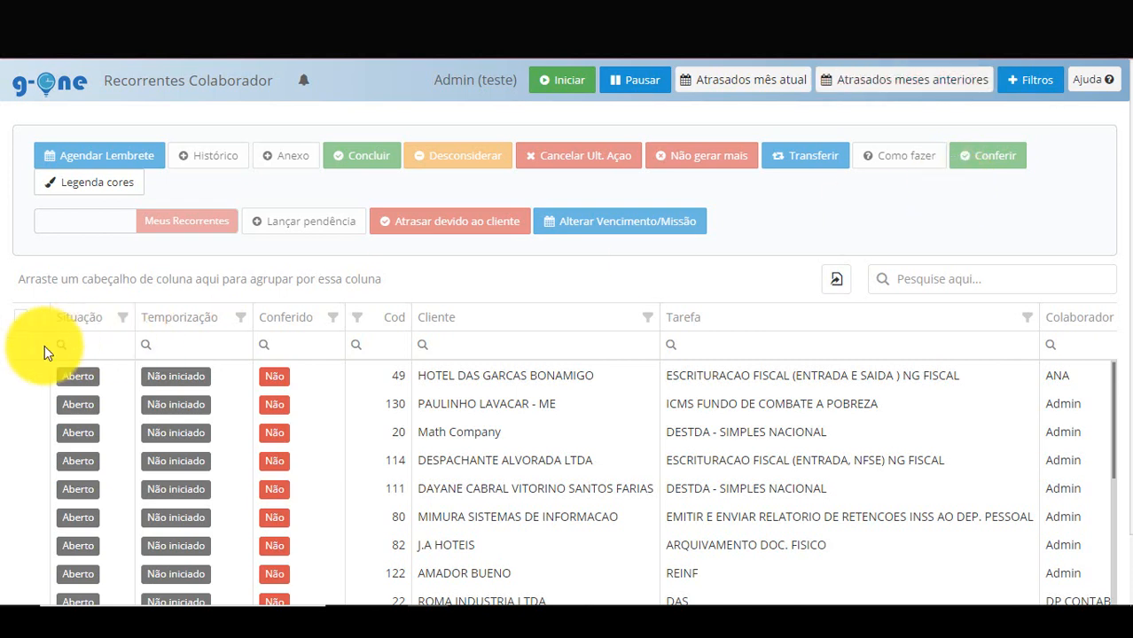
Mark the ESCRITURACAO FISCAL task of HOTEL DAS GARCAS BONAMIGO as conferido and confirm.
{"action": "left_click", "coordinate": [22, 377]}
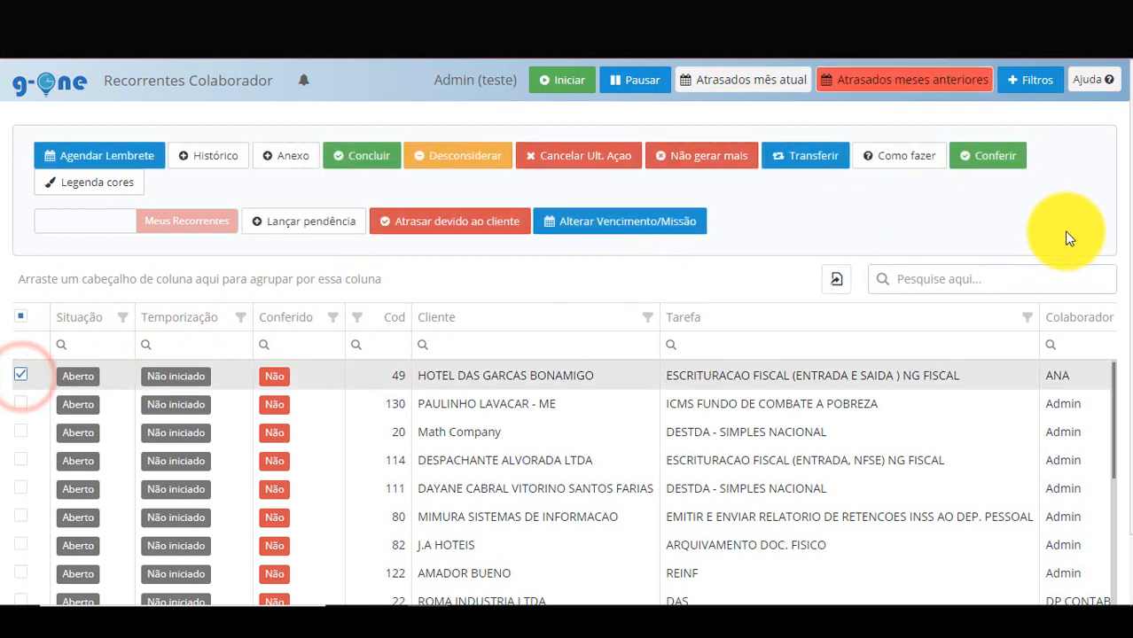
{"action": "left_click", "coordinate": [991, 156]}
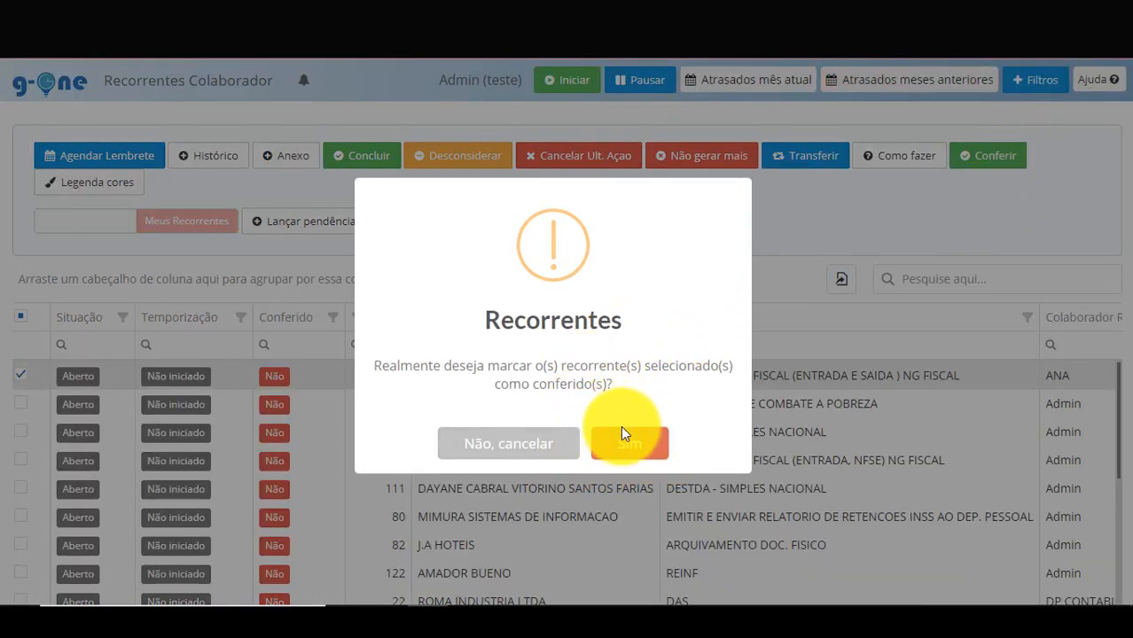
{"action": "left_click", "coordinate": [644, 448]}
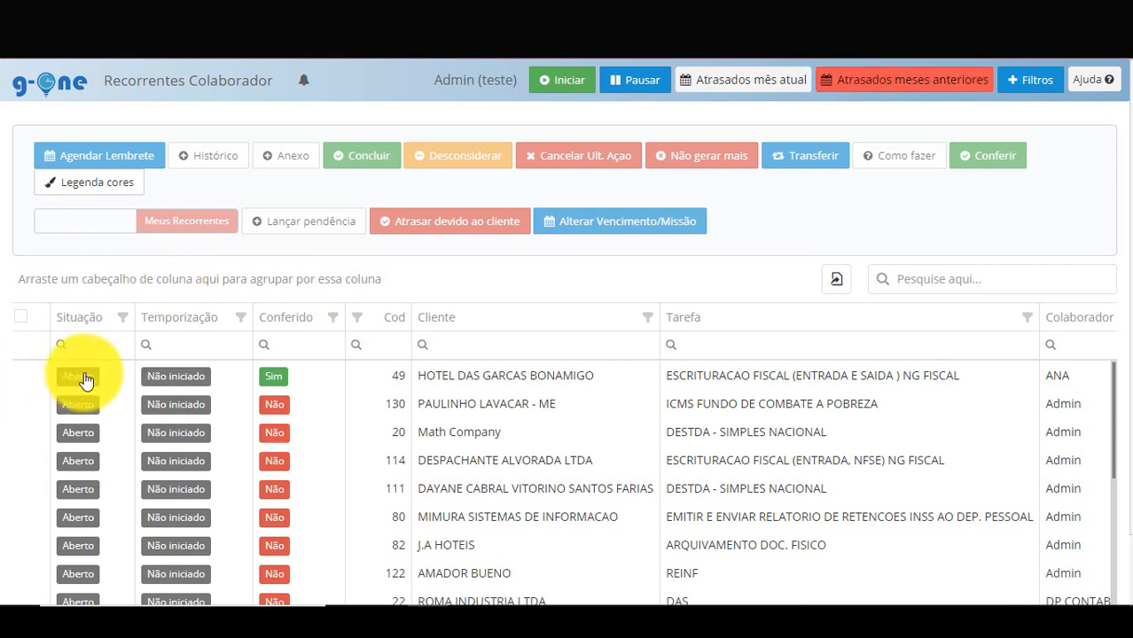
Record an "aguardando documentos" pending item for HOTEL DAS GARCAS BONAMIGO with the text "É necessário o arquivo X para finalizarmos a tarafa".
{"action": "left_click", "coordinate": [23, 376]}
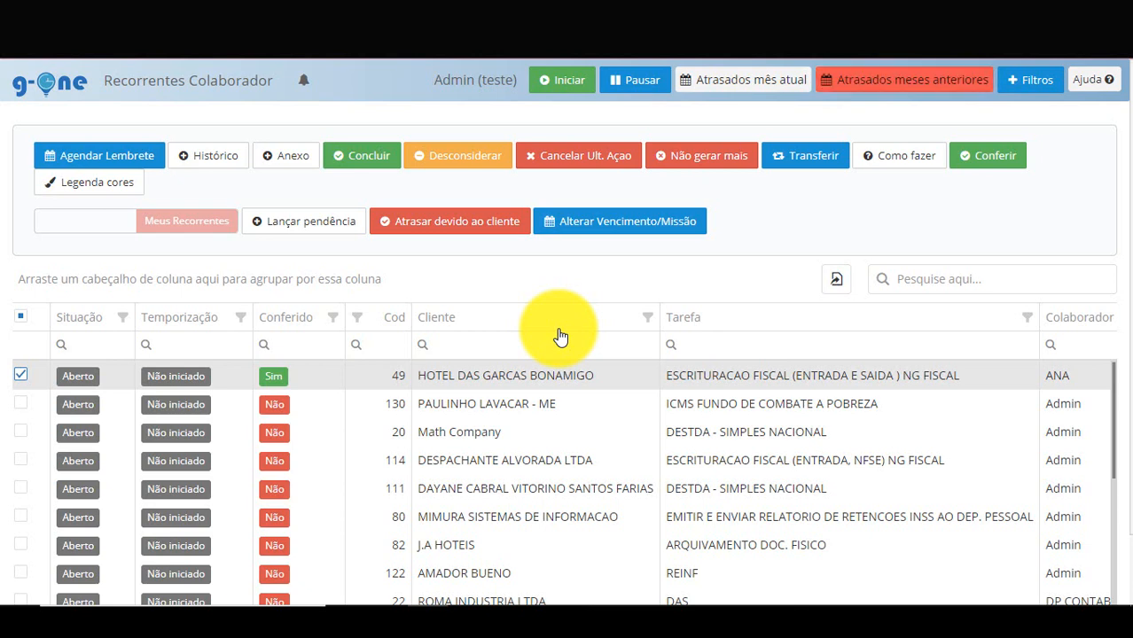
{"action": "left_click", "coordinate": [286, 222]}
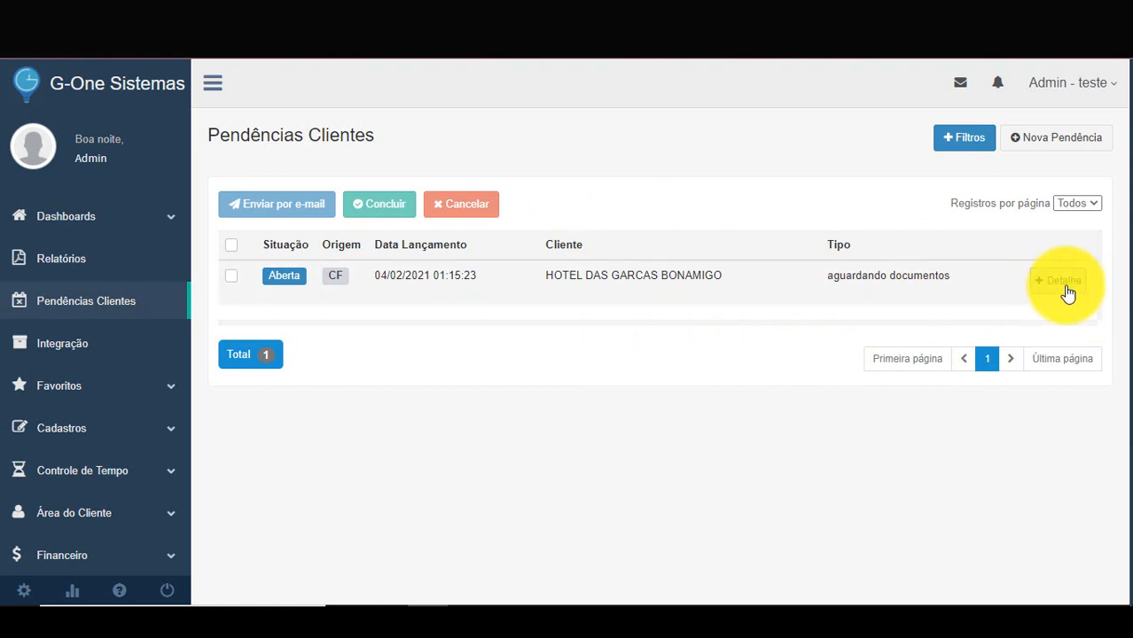
View the details of the HOTEL DAS GARCAS BONAMIGO entry in Pendências Clientes and select that entry.
{"action": "left_click", "coordinate": [1065, 282]}
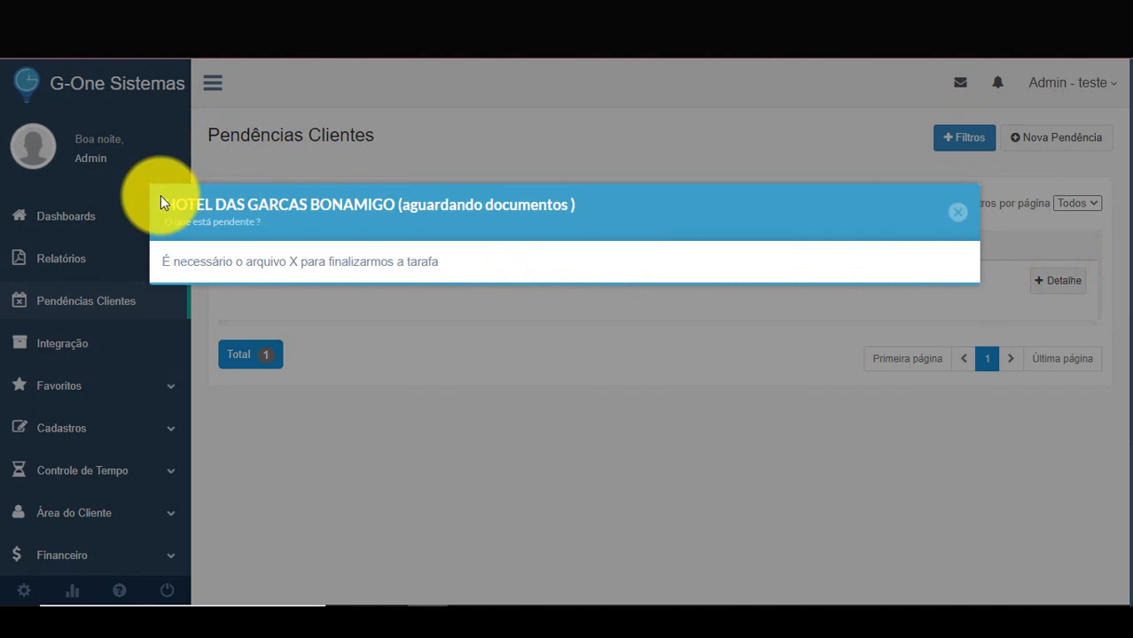
{"action": "key", "text": "Escape"}
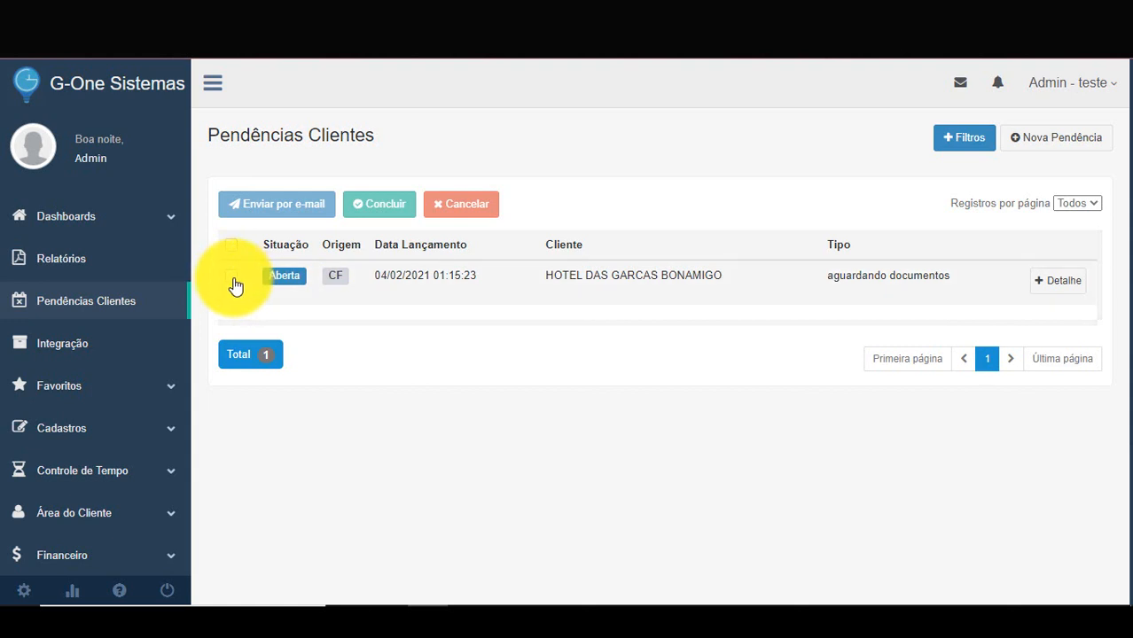
{"action": "left_click", "coordinate": [233, 278]}
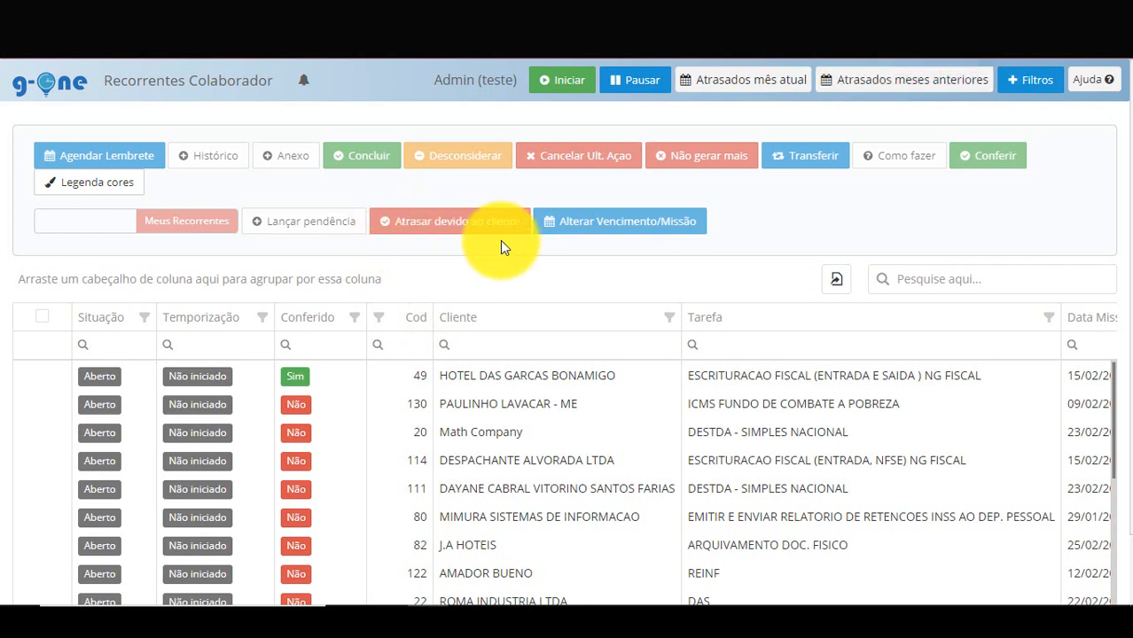
Select the PAULINHO LAVACAR - ME task and view the available task filters without changing them.
{"action": "left_click", "coordinate": [43, 405]}
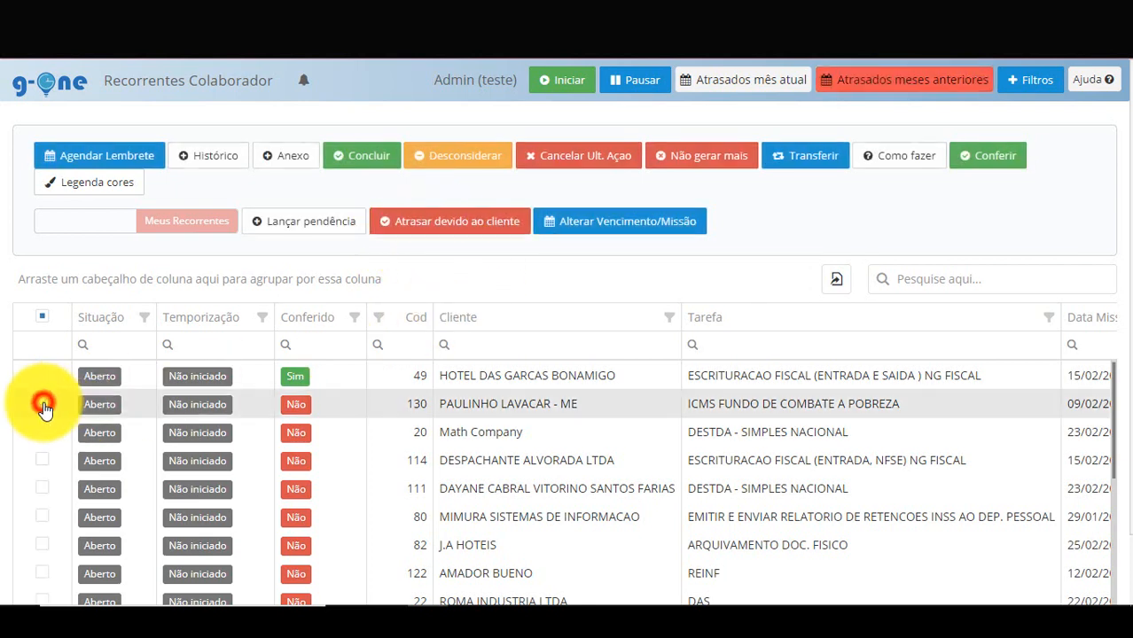
{"action": "left_click", "coordinate": [1031, 79]}
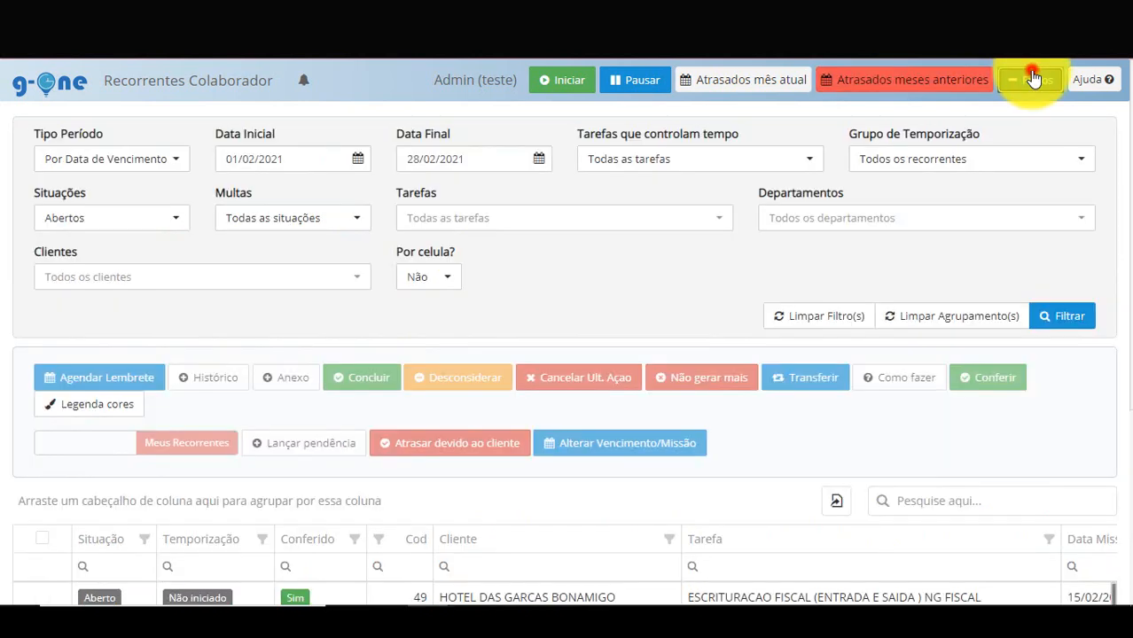
{"action": "left_click", "coordinate": [1034, 79]}
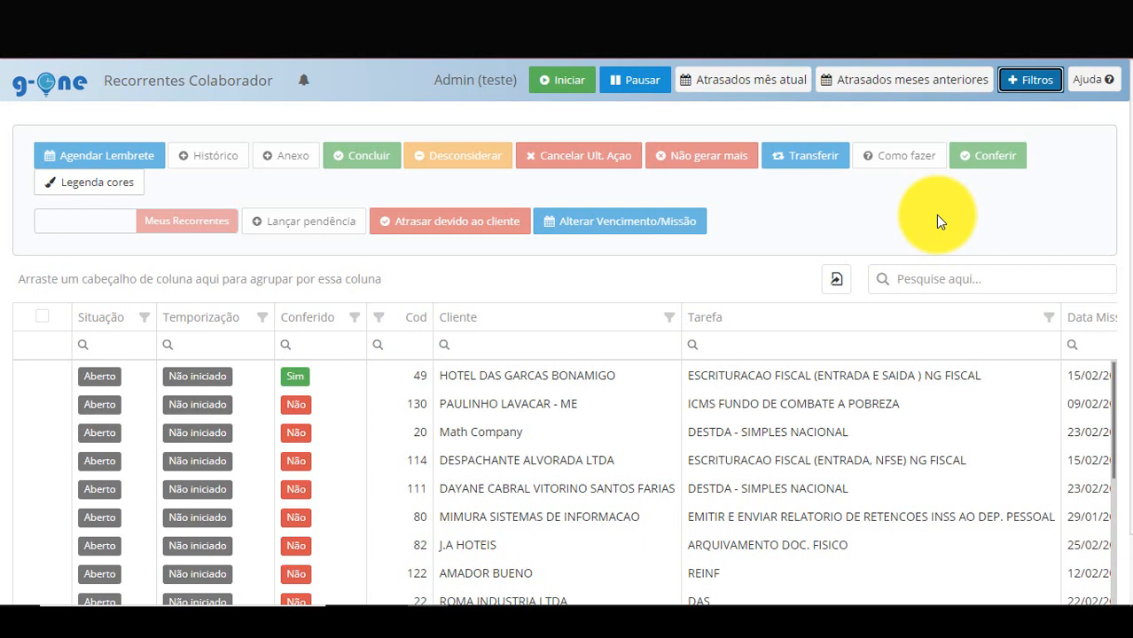
Show the task filters and view the available Situações options without changing the selection.
{"action": "left_click", "coordinate": [1038, 79]}
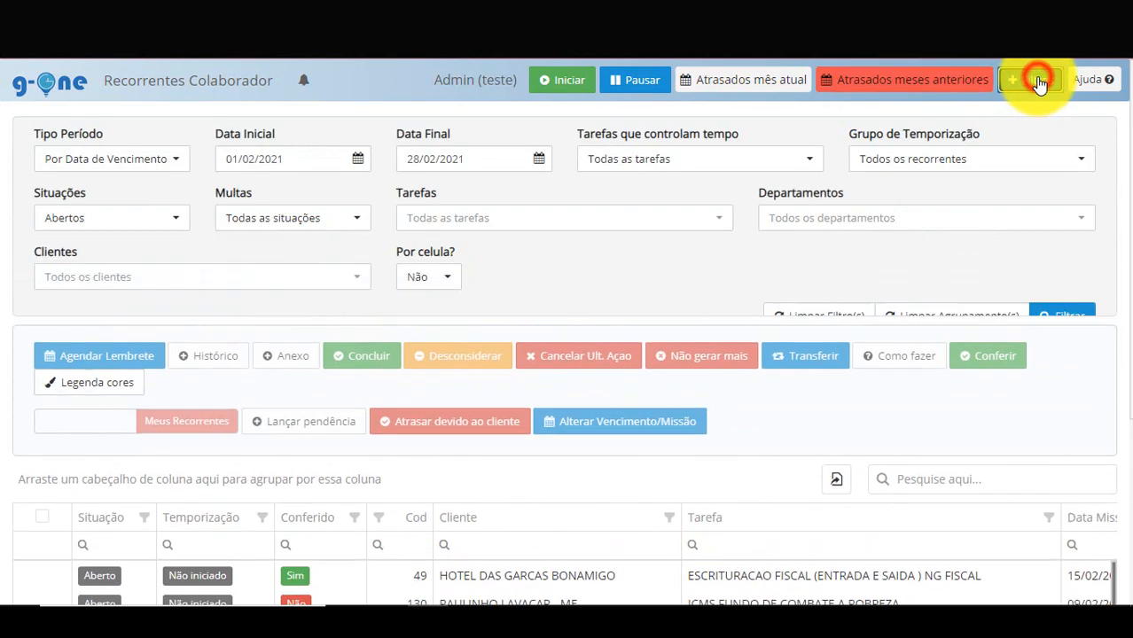
{"action": "left_click", "coordinate": [86, 228]}
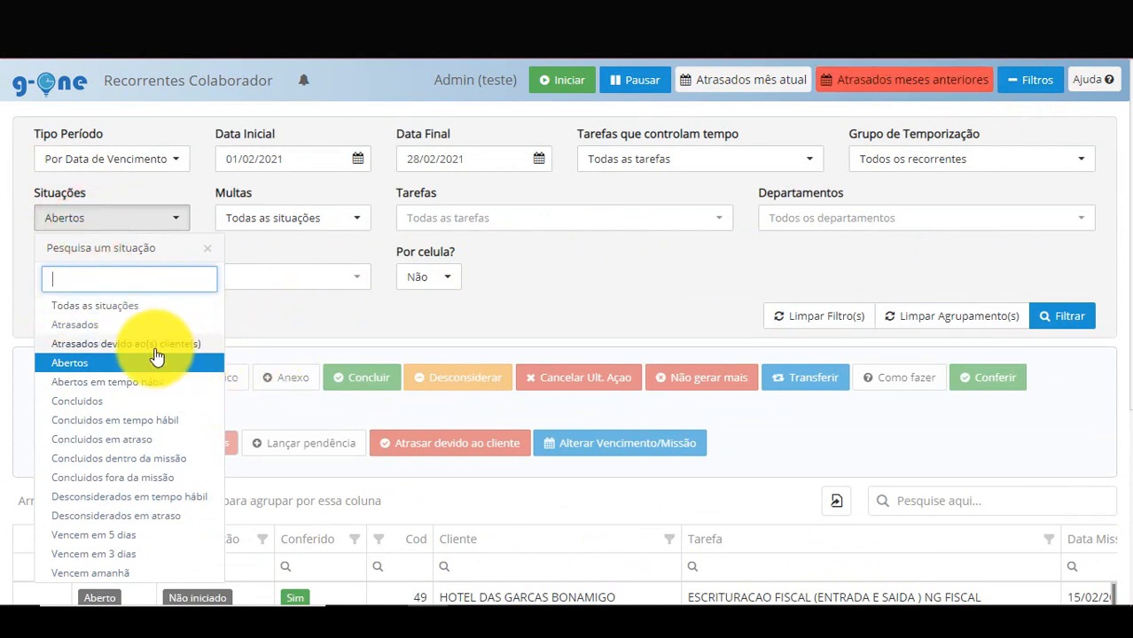
{"action": "left_click", "coordinate": [283, 314]}
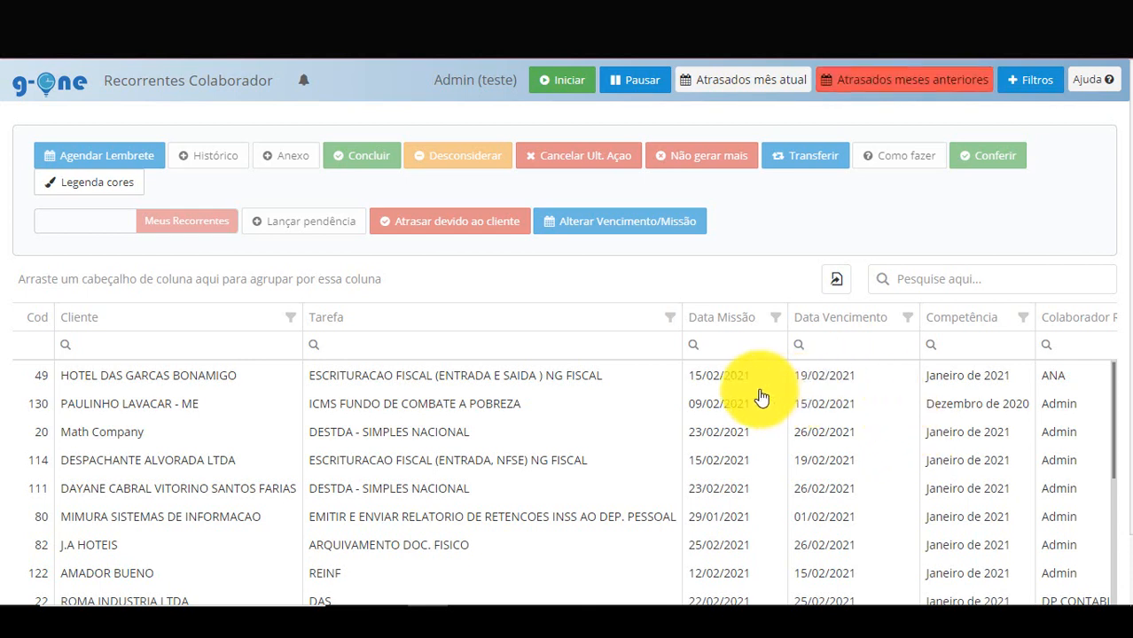
Change the HOTEL DAS GARCAS BONAMIGO task's due date to 05/02/2021 and mission date to 03/02/2021, for the selected record only.
{"action": "left_click", "coordinate": [587, 388]}
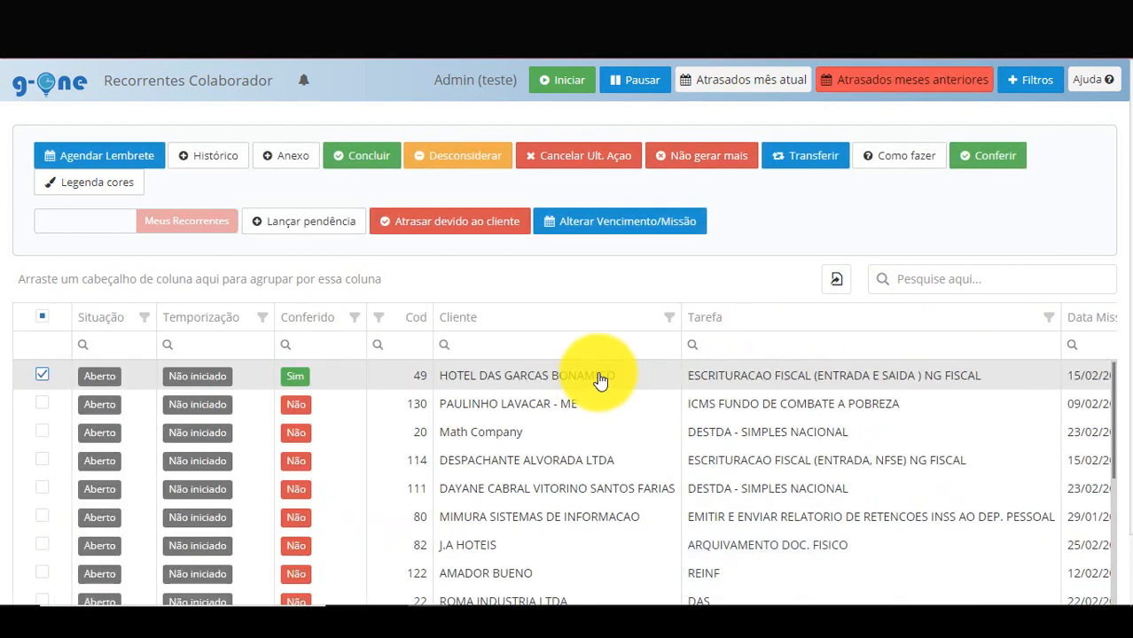
{"action": "left_click", "coordinate": [625, 226]}
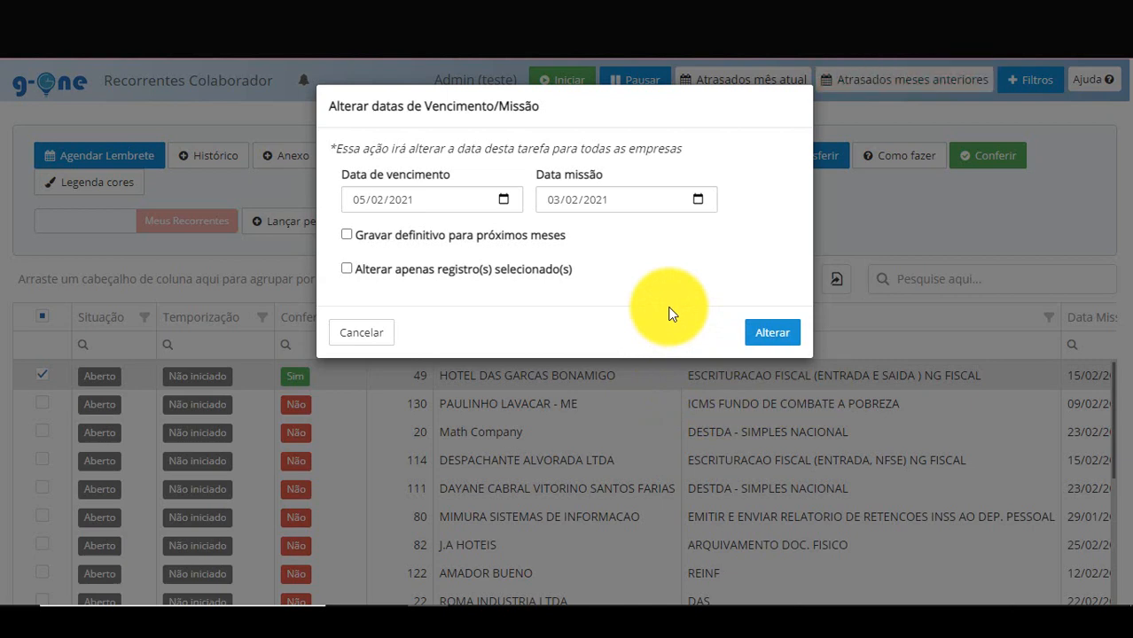
{"action": "left_click", "coordinate": [491, 268]}
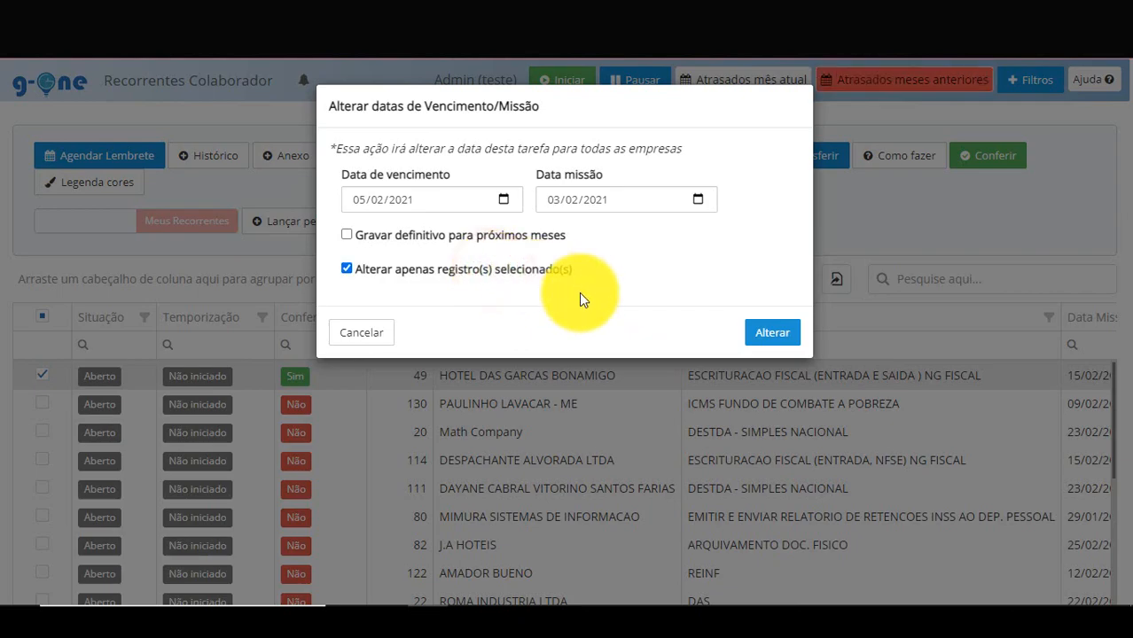
{"action": "left_click", "coordinate": [772, 333]}
{"action": "left_click_drag", "start_coordinate": [556, 535], "coordinate": [614, 521]}
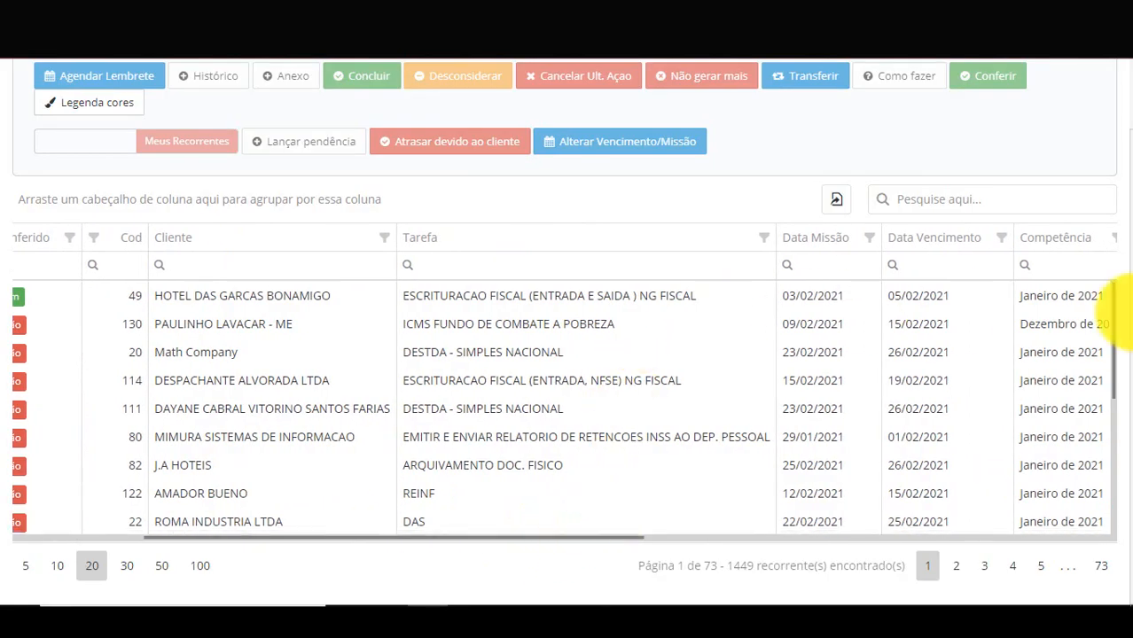
{"action": "scroll", "coordinate": [1119, 315], "scroll_direction": "up", "scroll_amount": 1}
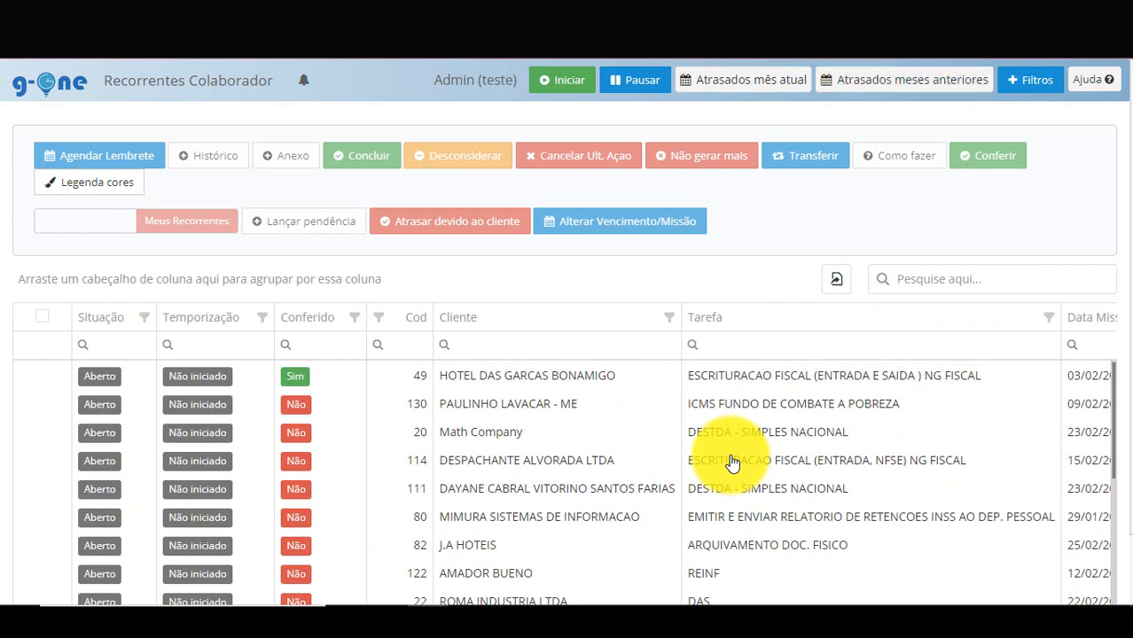
View the colour legend and start time tracking on the HOTEL DAS GARCAS BONAMIGO task.
{"action": "left_click", "coordinate": [98, 186]}
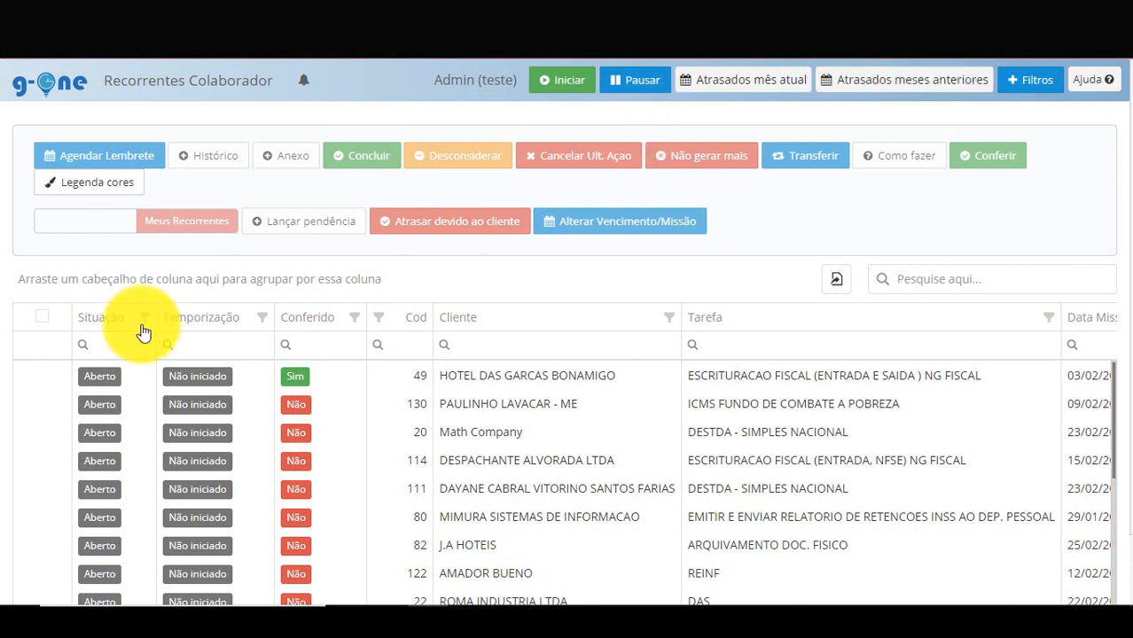
{"action": "left_click", "coordinate": [41, 378]}
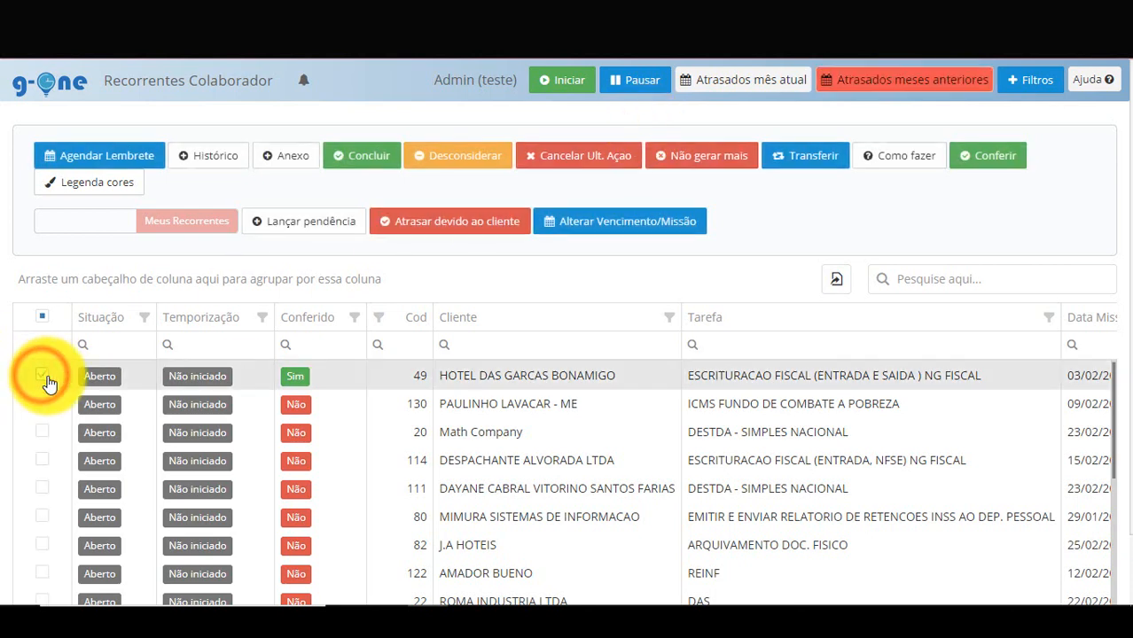
{"action": "left_click", "coordinate": [573, 82]}
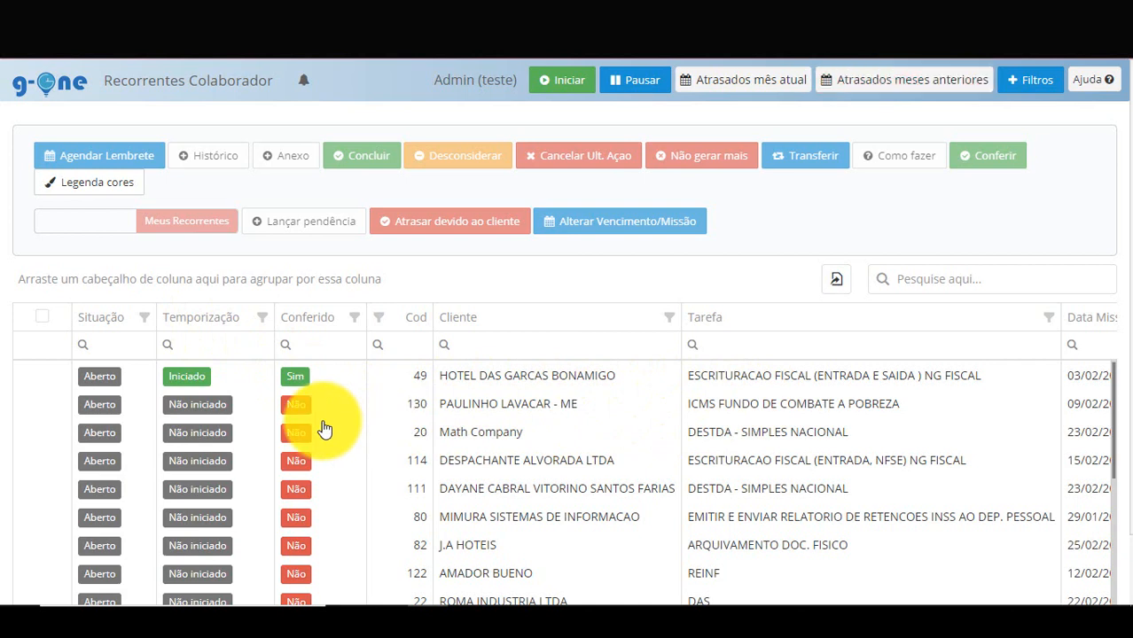
Start time tracking on the PAULINHO LAVACAR - ME ICMS FUNDO DE COMBATE A POBREZA task, with only that task selected.
{"action": "left_click", "coordinate": [43, 377]}
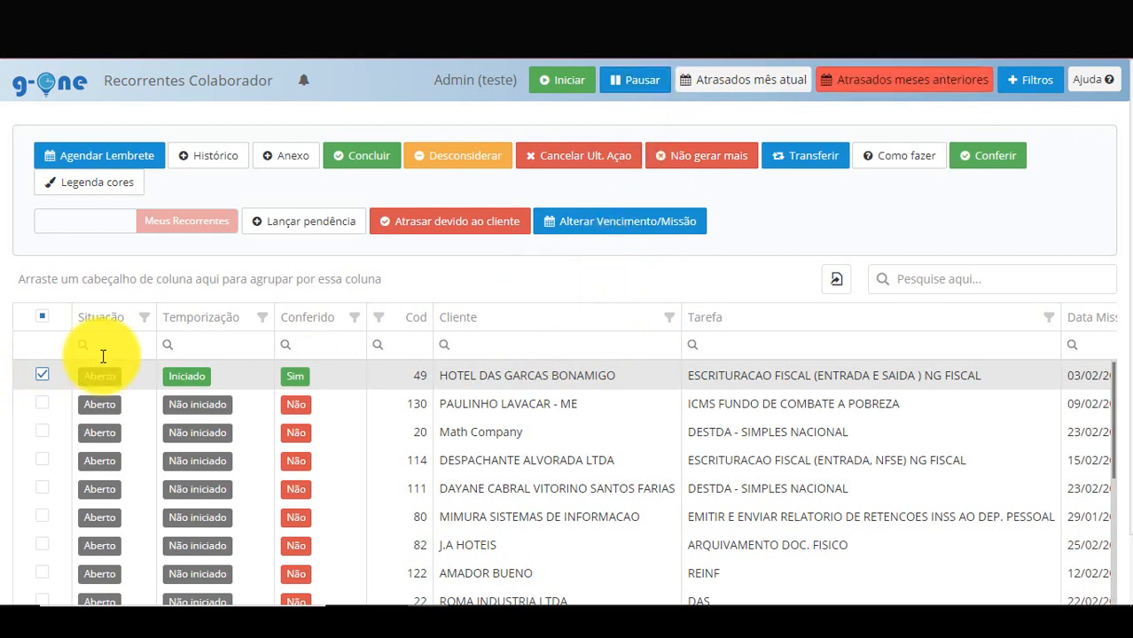
{"action": "left_click", "coordinate": [39, 374]}
{"action": "left_click", "coordinate": [41, 404]}
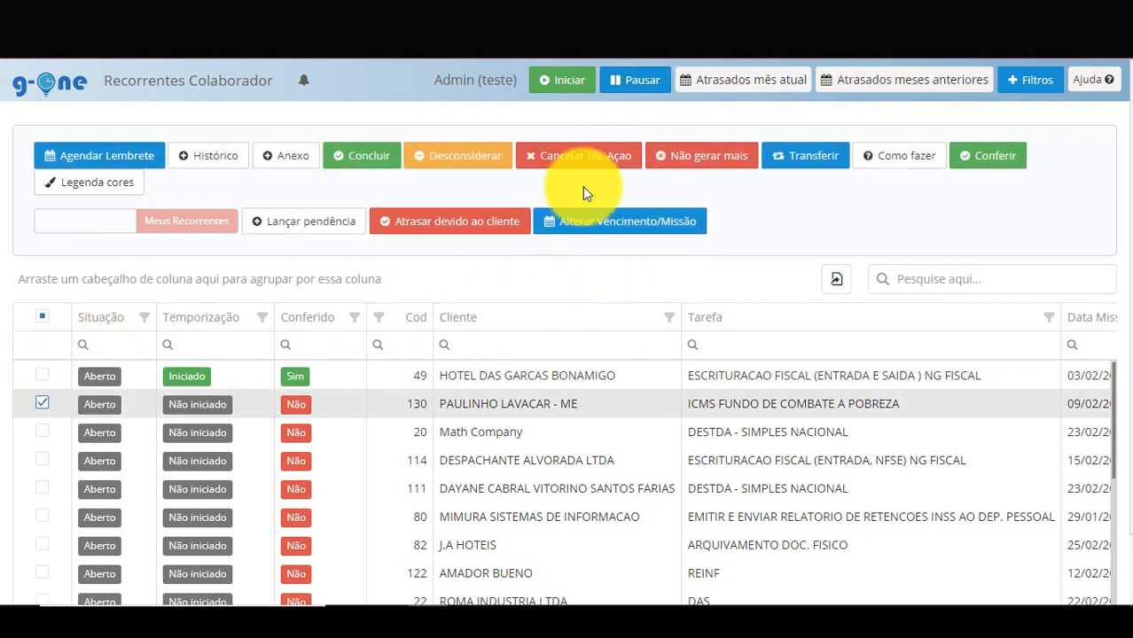
{"action": "left_click", "coordinate": [556, 80]}
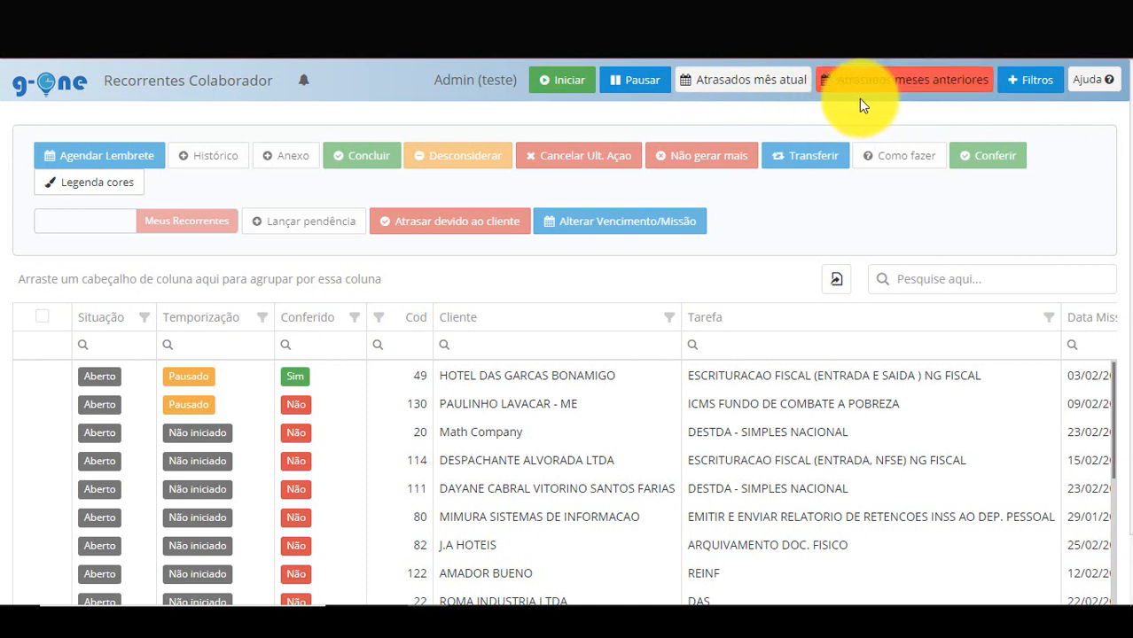
List the overdue recurring tasks from previous months and look through them.
{"action": "left_click", "coordinate": [914, 94]}
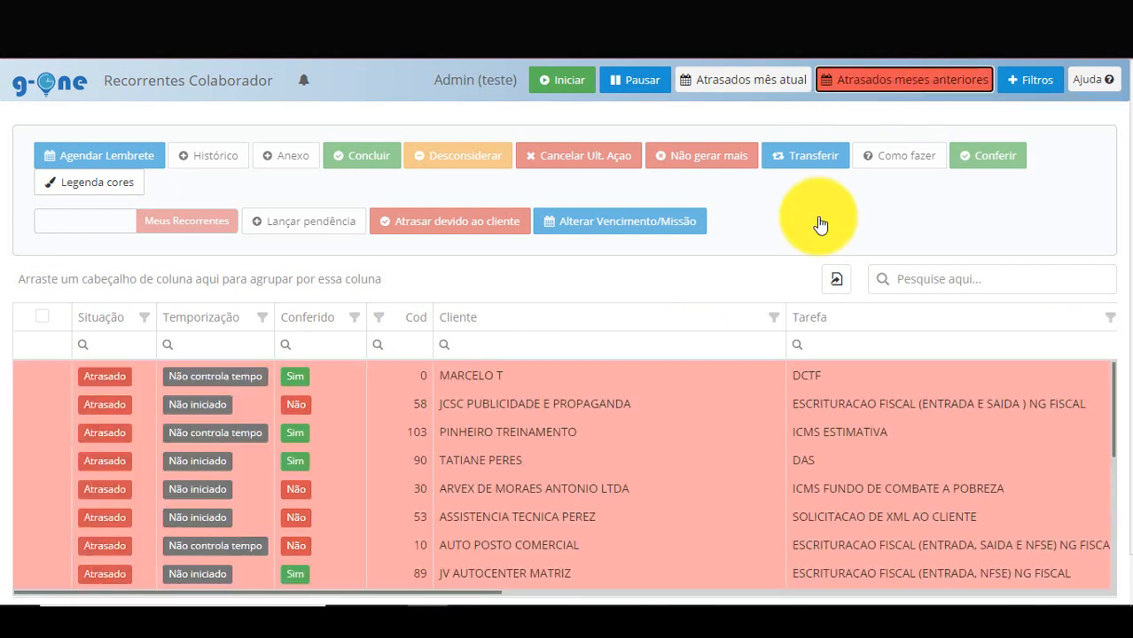
{"action": "scroll", "coordinate": [762, 390], "scroll_direction": "down", "scroll_amount": 3}
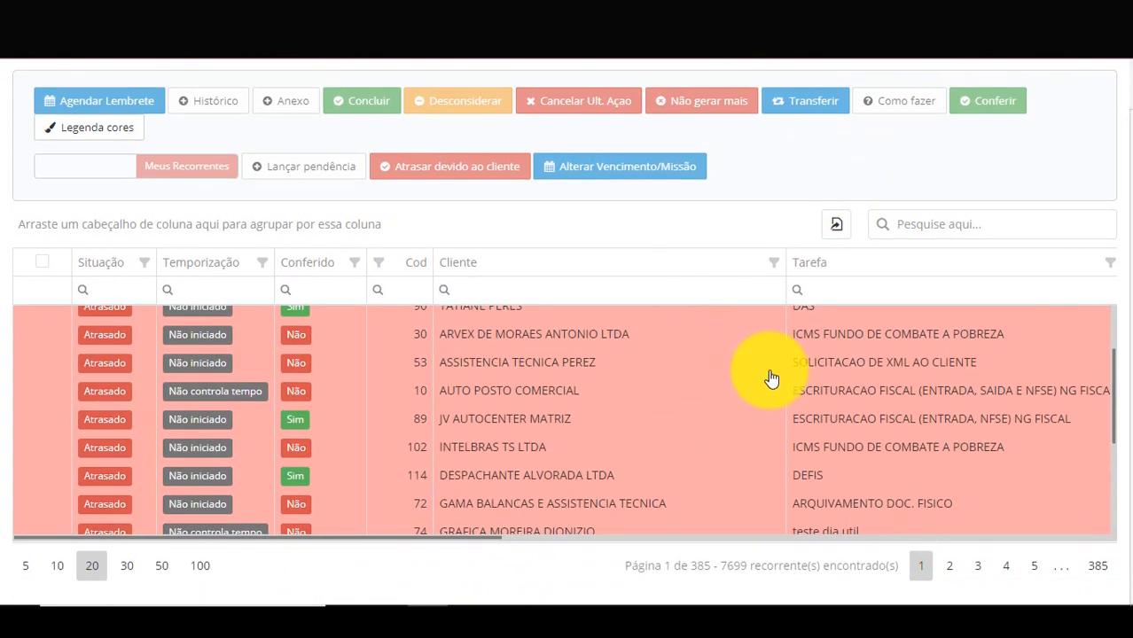
{"action": "scroll", "coordinate": [598, 342], "scroll_direction": "up", "scroll_amount": 3}
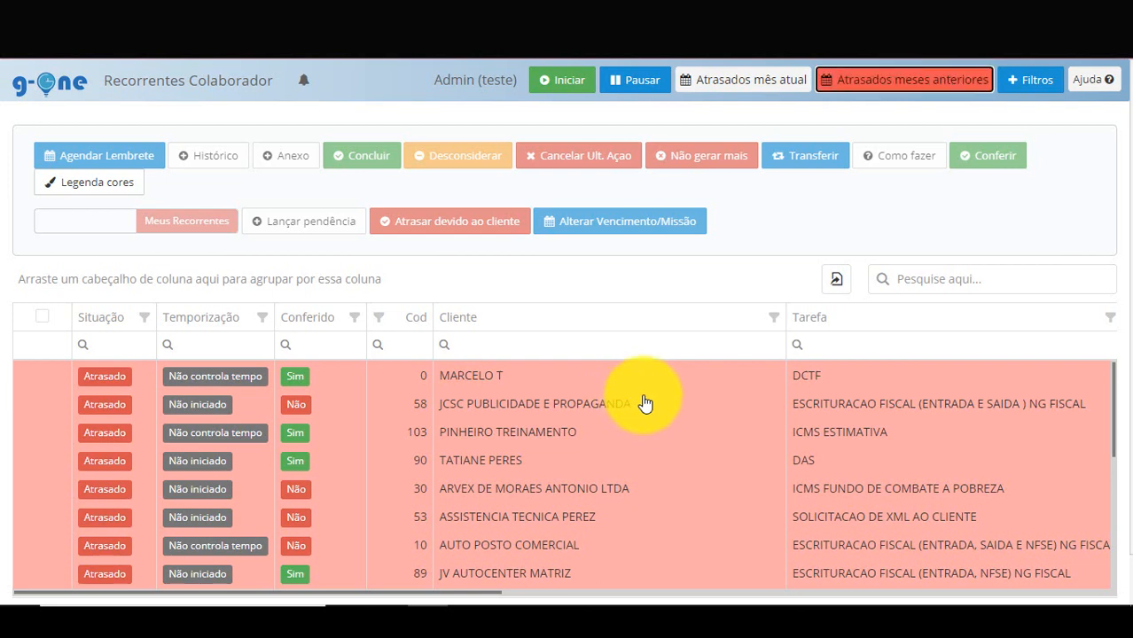
Show the filters and view the Tipo Período and Tarefas que controlam tempo options without changing them.
{"action": "left_click", "coordinate": [1037, 80]}
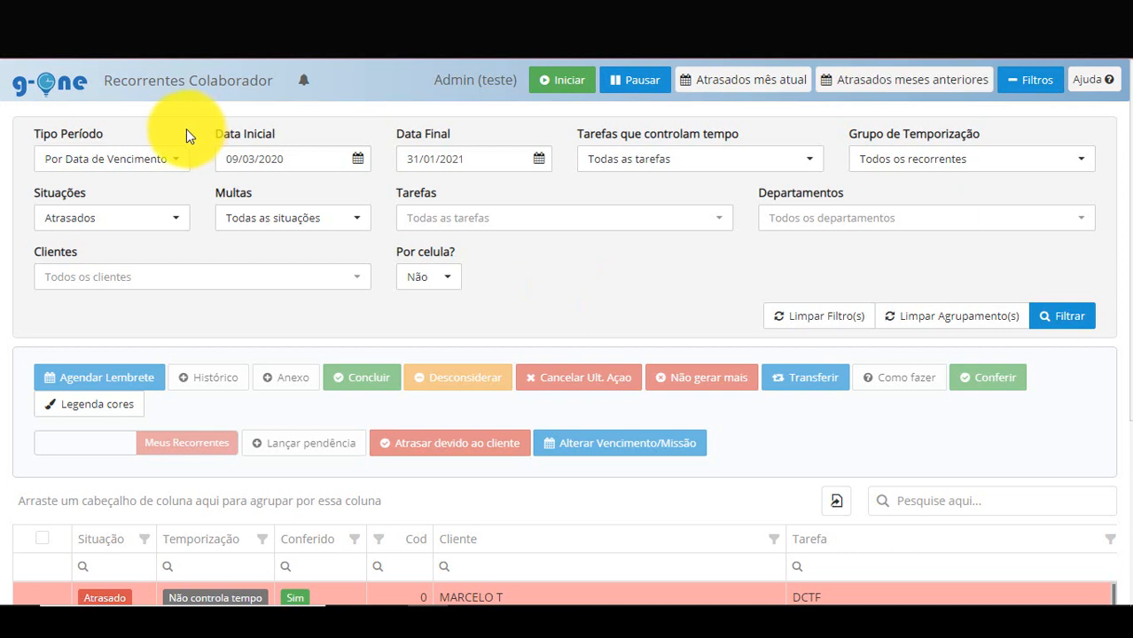
{"action": "left_click", "coordinate": [106, 160]}
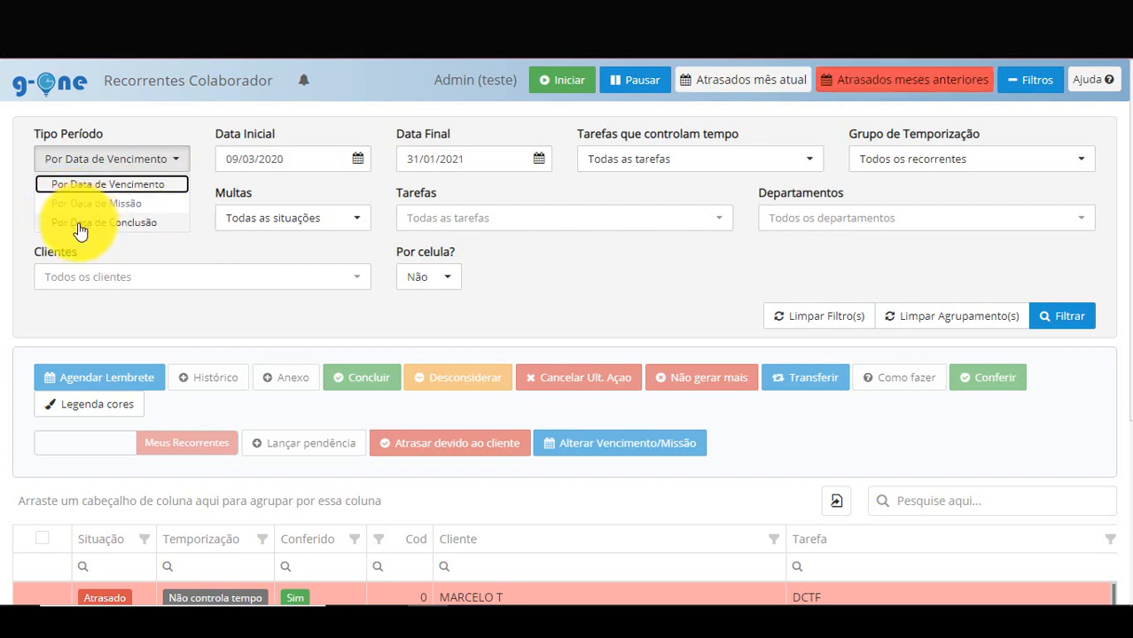
{"action": "left_click", "coordinate": [142, 167]}
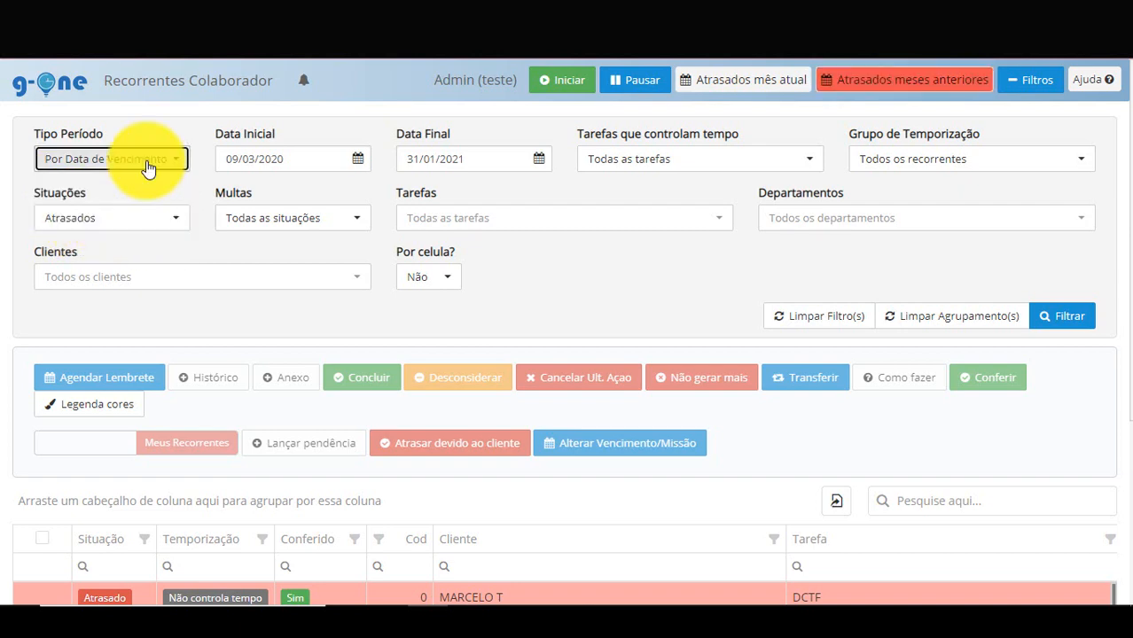
{"action": "left_click", "coordinate": [287, 176]}
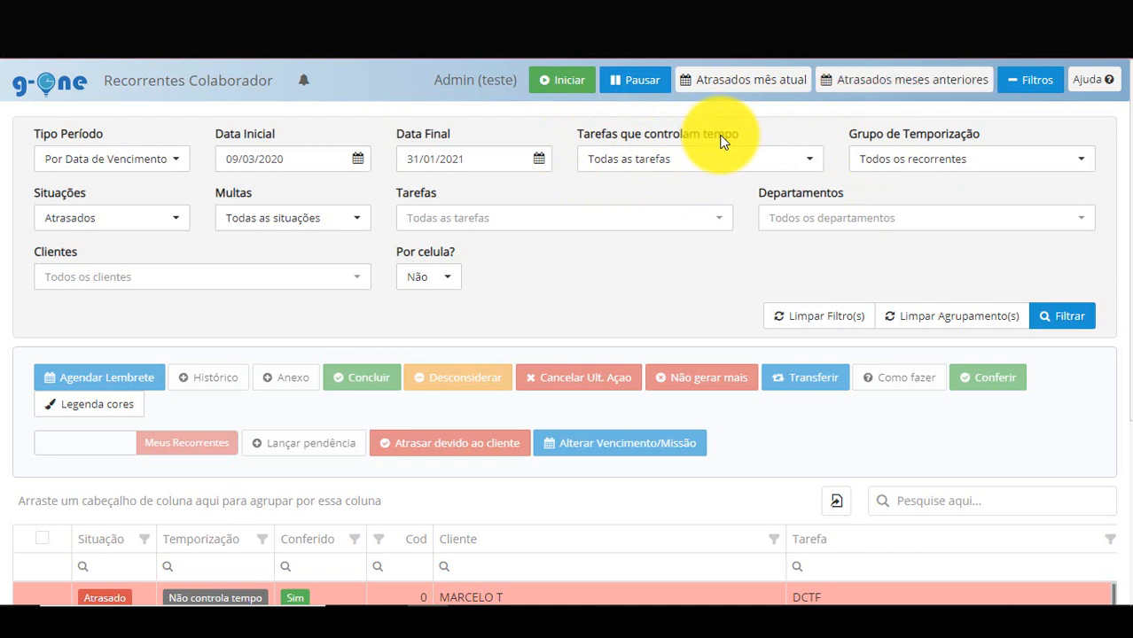
{"action": "left_click", "coordinate": [703, 158]}
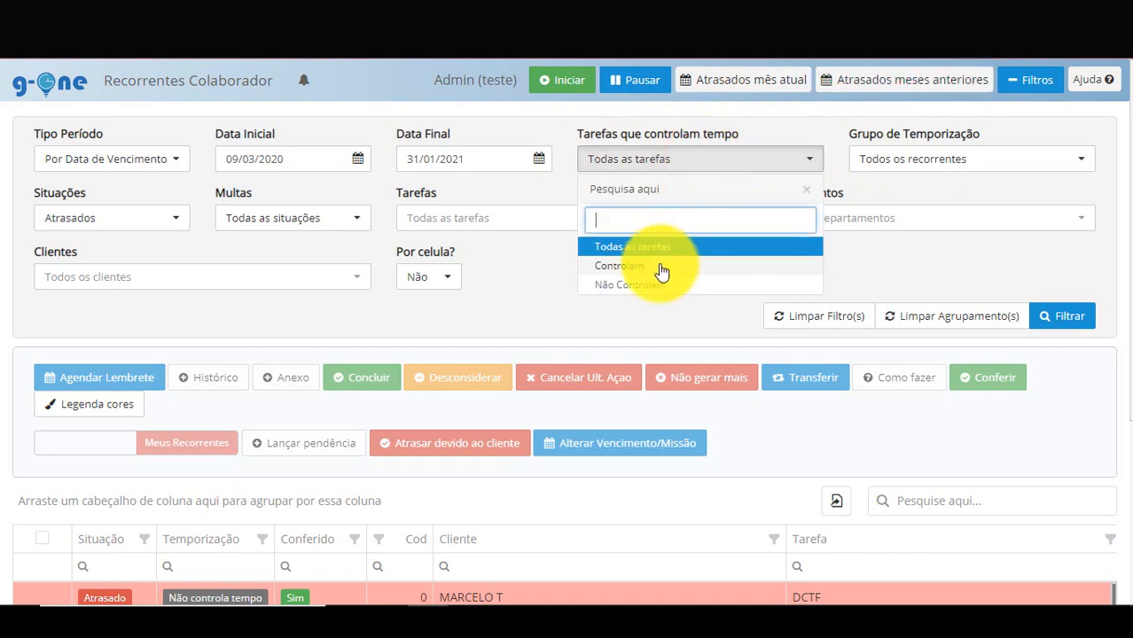
{"action": "left_click", "coordinate": [616, 302]}
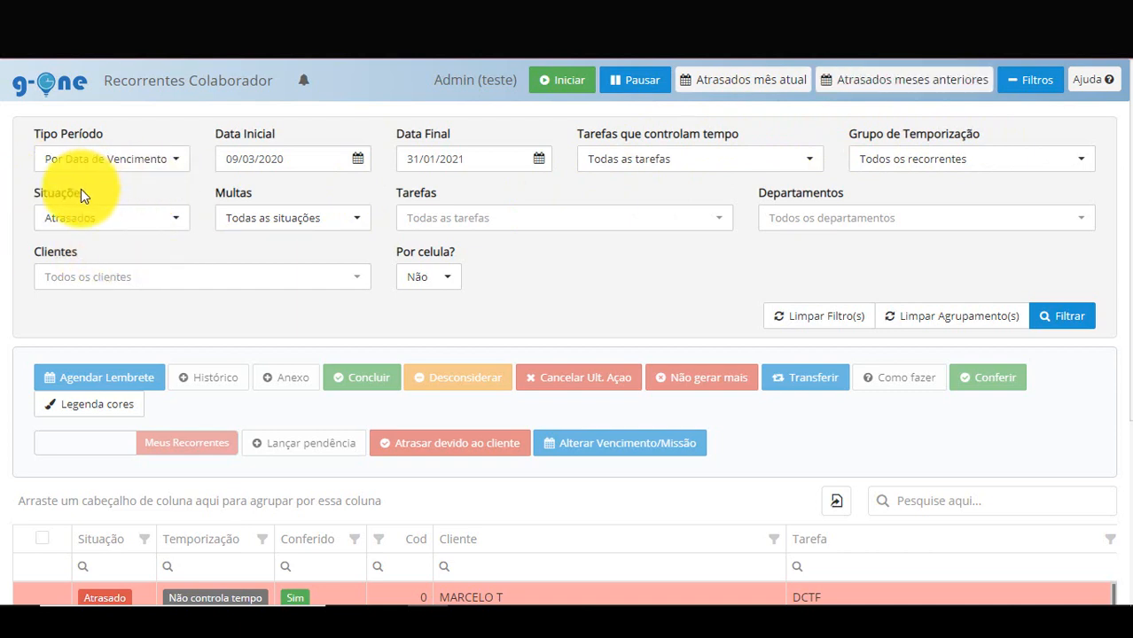
View the options of the Situações and Multas filters, keeping the current selections.
{"action": "left_click", "coordinate": [91, 220]}
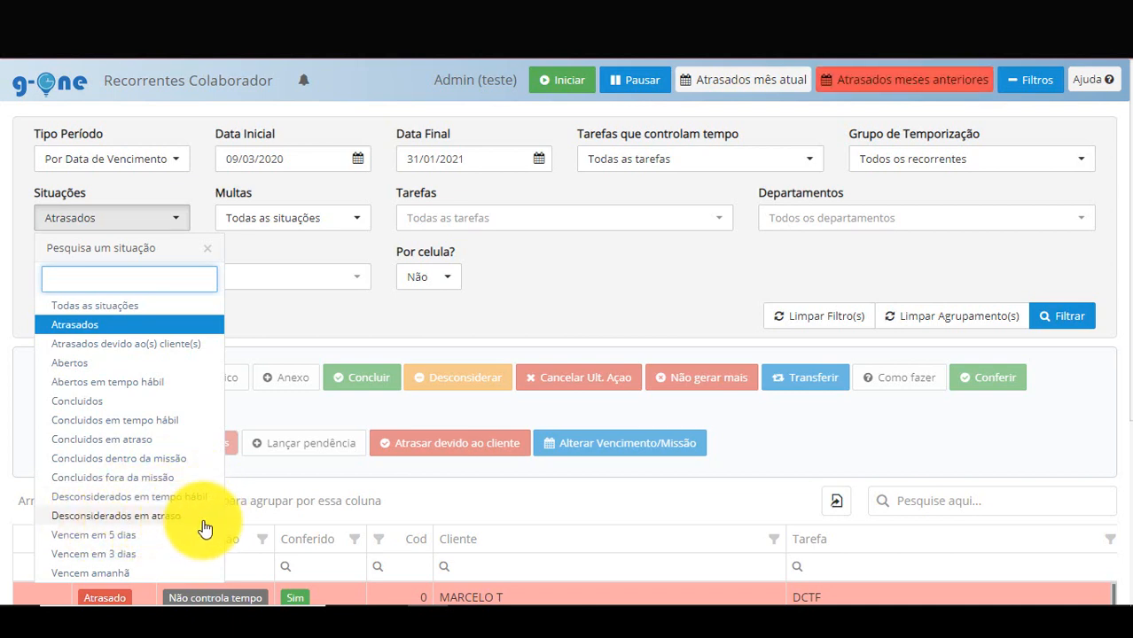
{"action": "scroll", "coordinate": [200, 525], "scroll_direction": "down", "scroll_amount": 1}
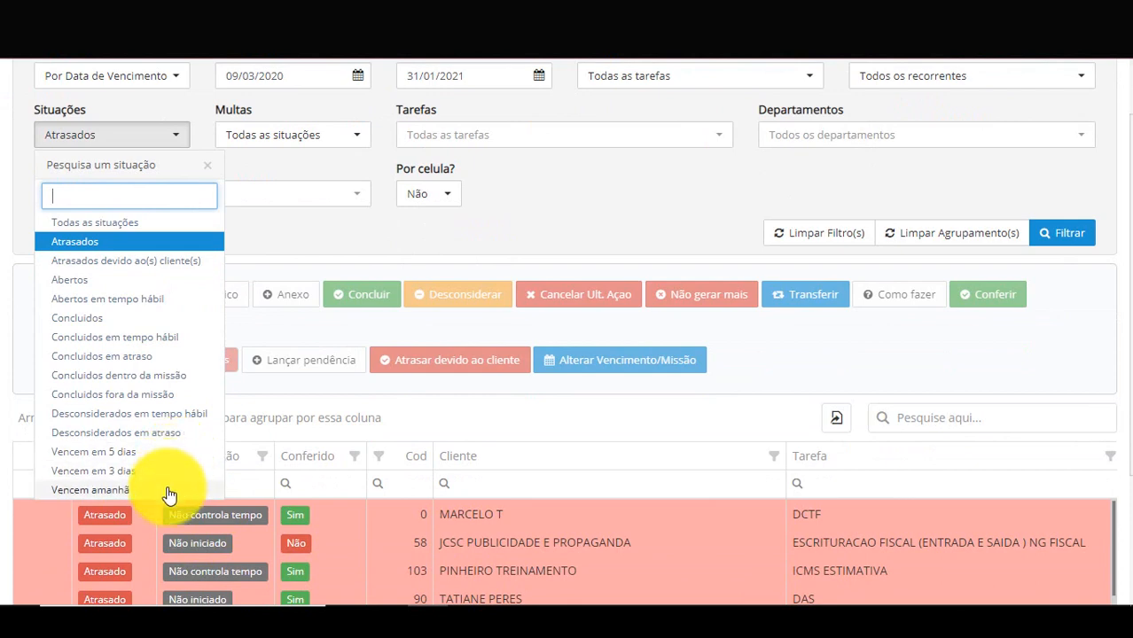
{"action": "left_click", "coordinate": [421, 248]}
{"action": "scroll", "coordinate": [418, 245], "scroll_direction": "up", "scroll_amount": 1}
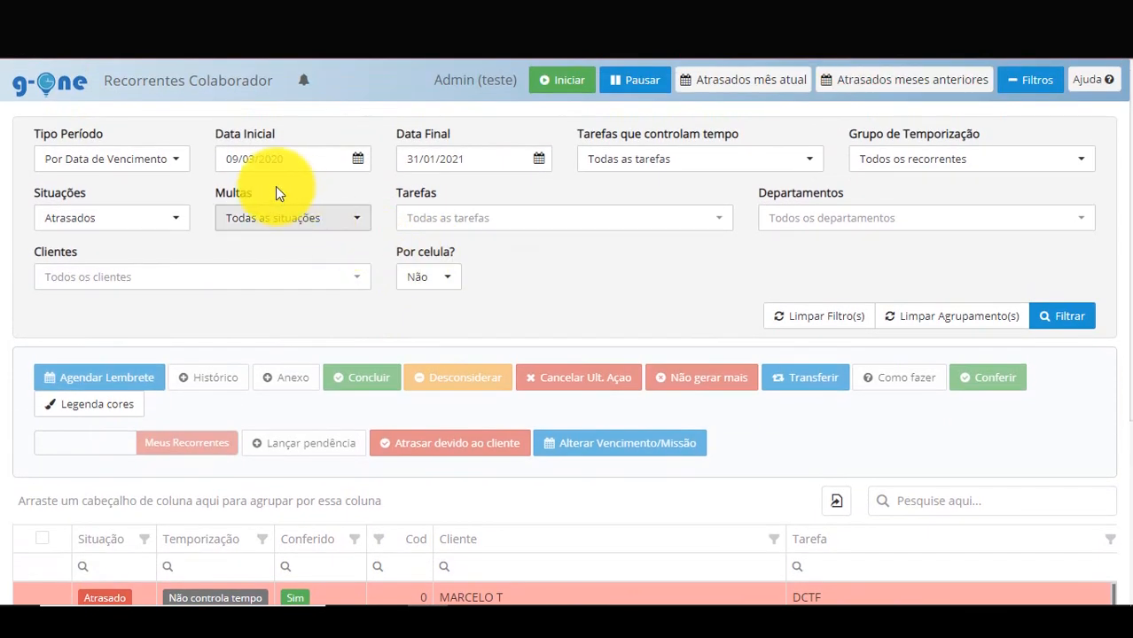
{"action": "left_click", "coordinate": [237, 228]}
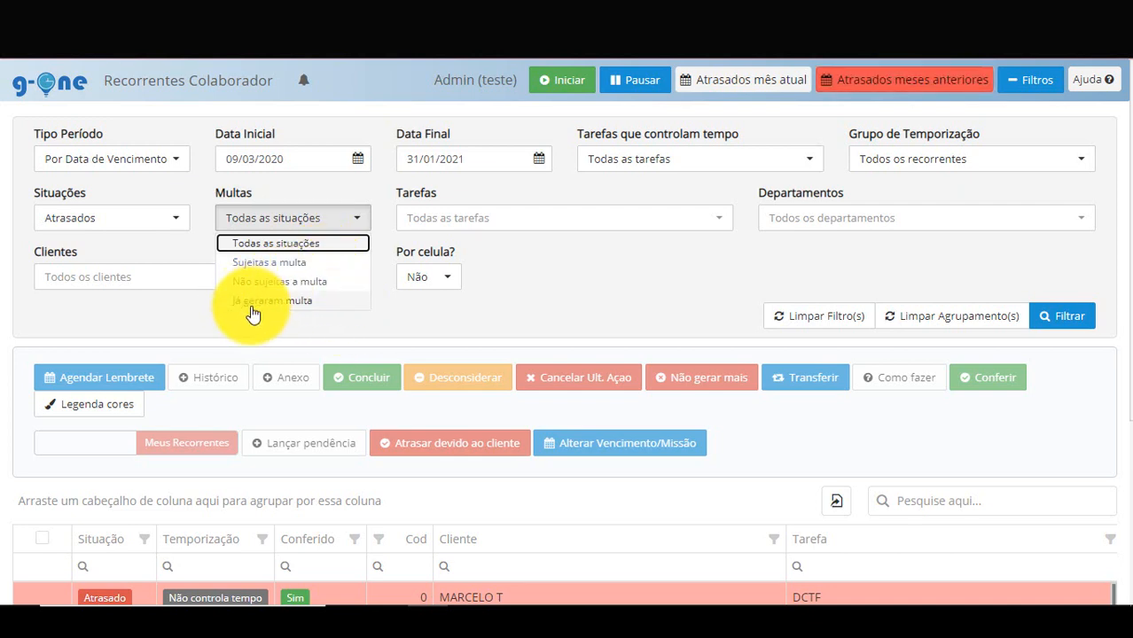
{"action": "left_click", "coordinate": [297, 330]}
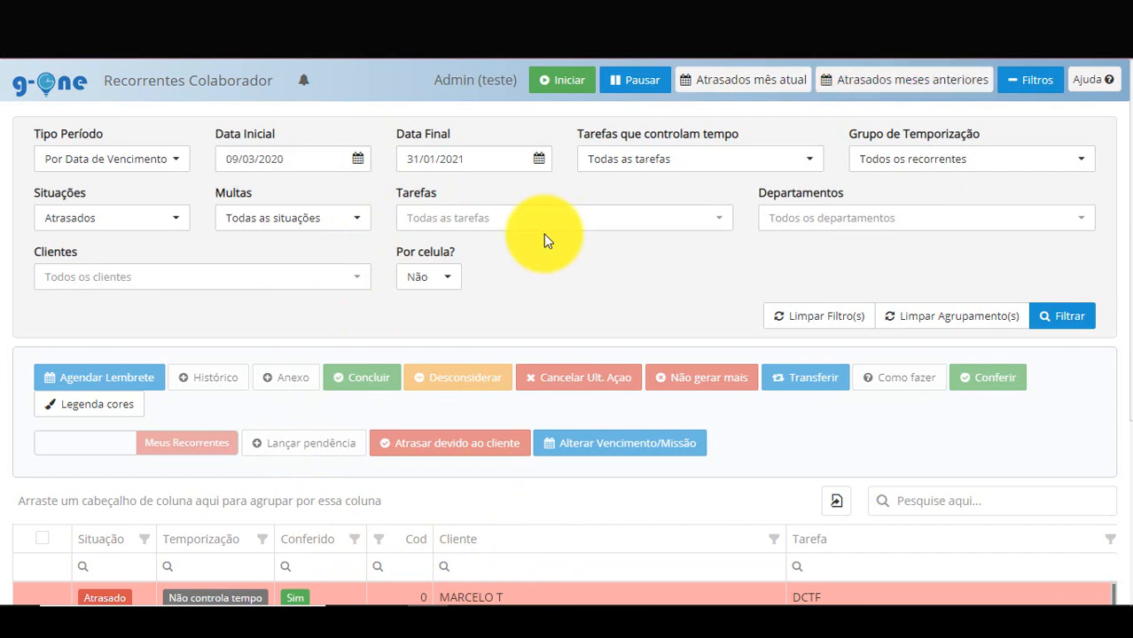
Set the Tarefas filter to the DAS task of the CONTABIL department.
{"action": "left_click", "coordinate": [476, 226]}
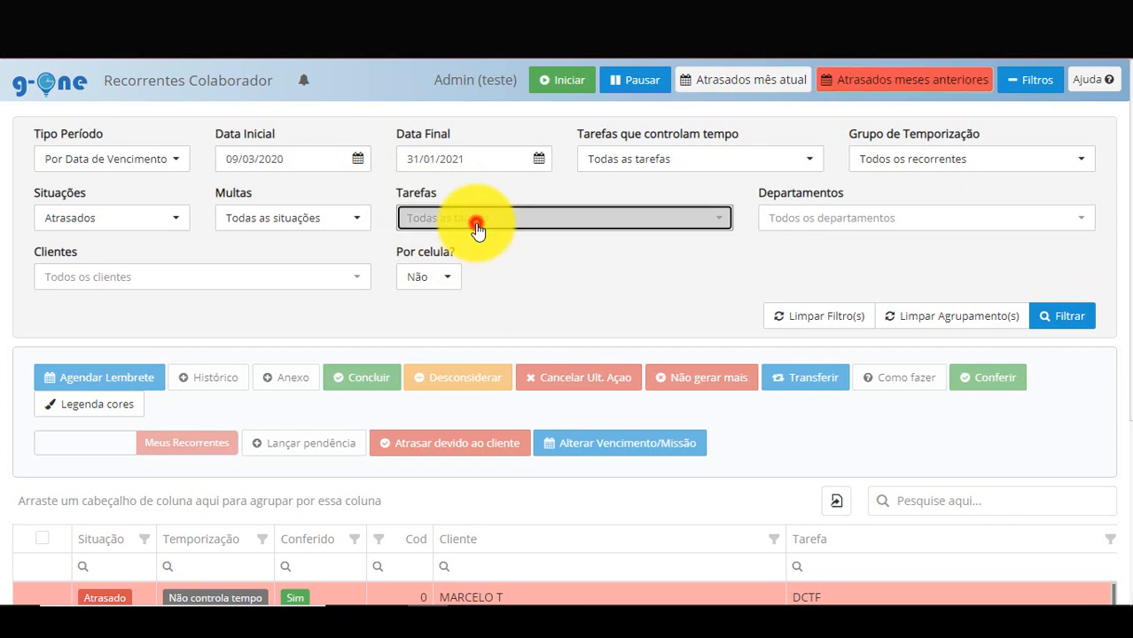
{"action": "scroll", "coordinate": [488, 448], "scroll_direction": "down", "scroll_amount": 5}
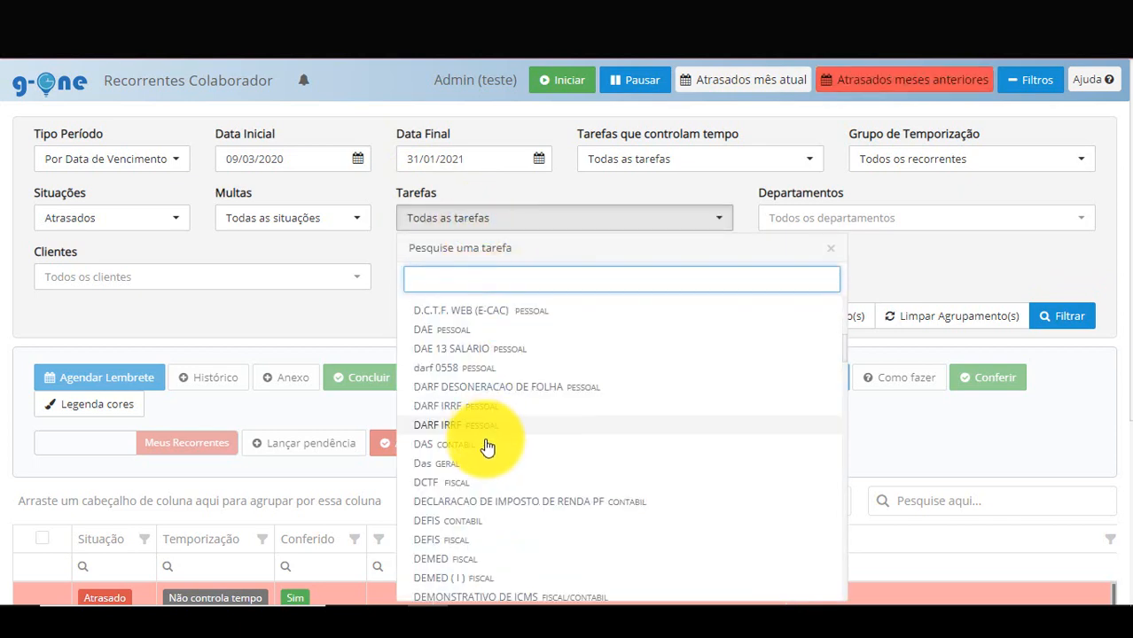
{"action": "left_click", "coordinate": [483, 452]}
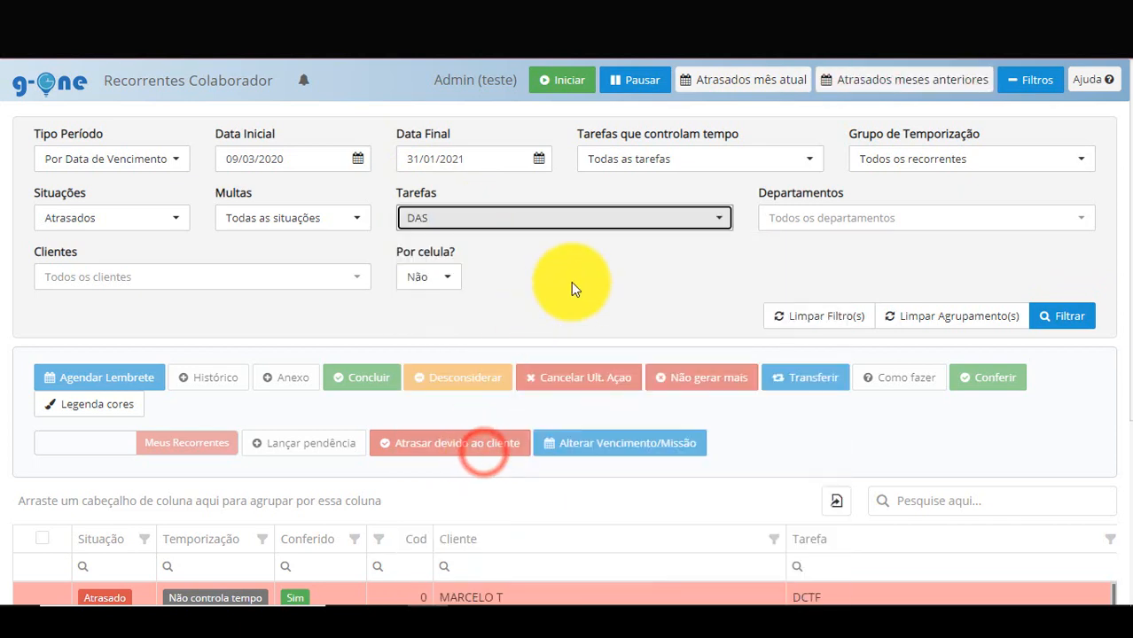
{"action": "left_click", "coordinate": [572, 281]}
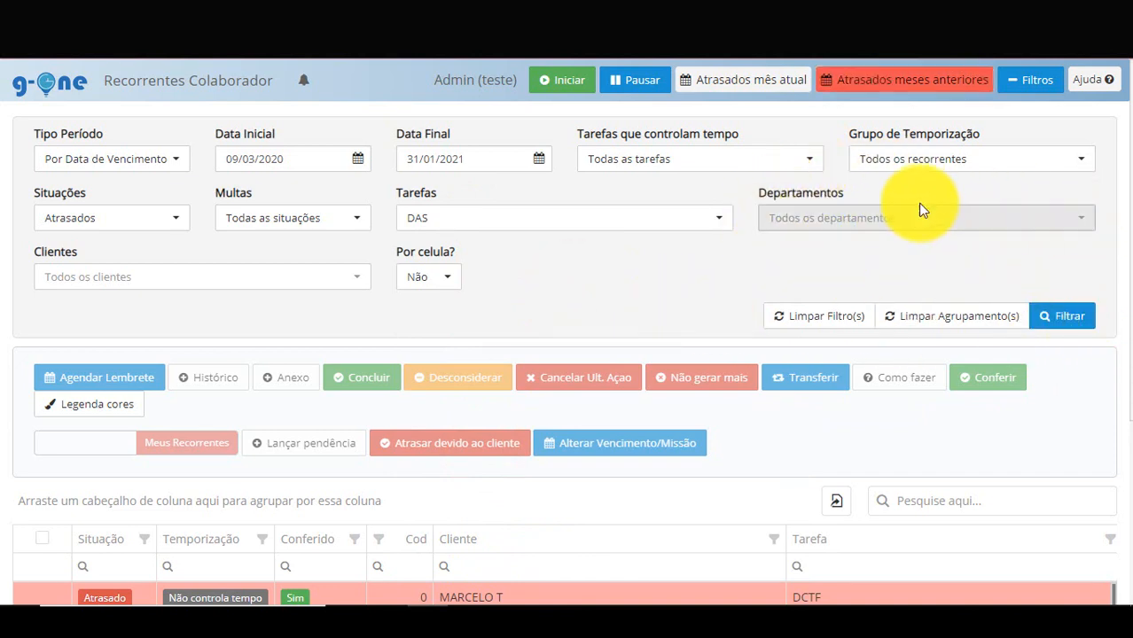
Set the Departamentos filter to CONTABIL and the Clientes filter to A. G. Treinamento.
{"action": "left_click", "coordinate": [857, 229]}
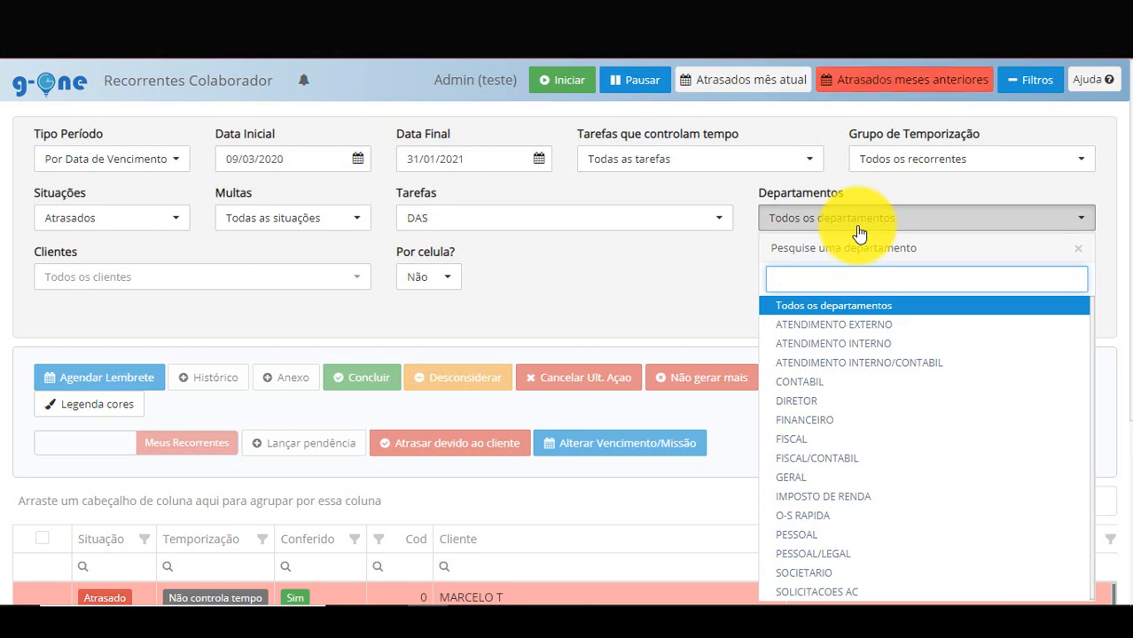
{"action": "left_click", "coordinate": [833, 381]}
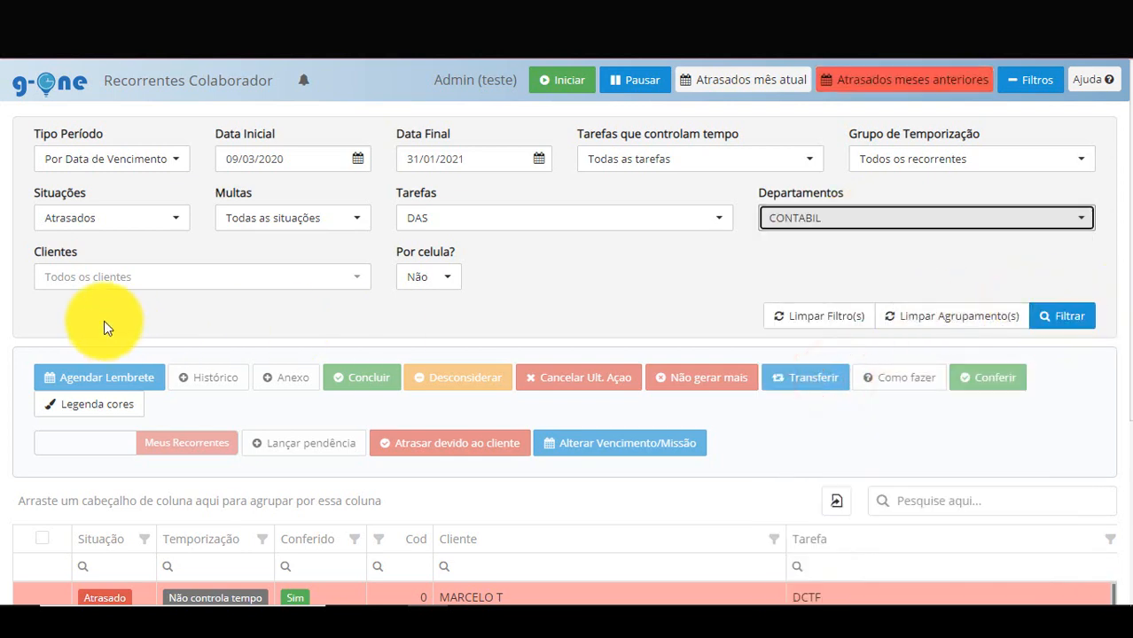
{"action": "left_click", "coordinate": [125, 284]}
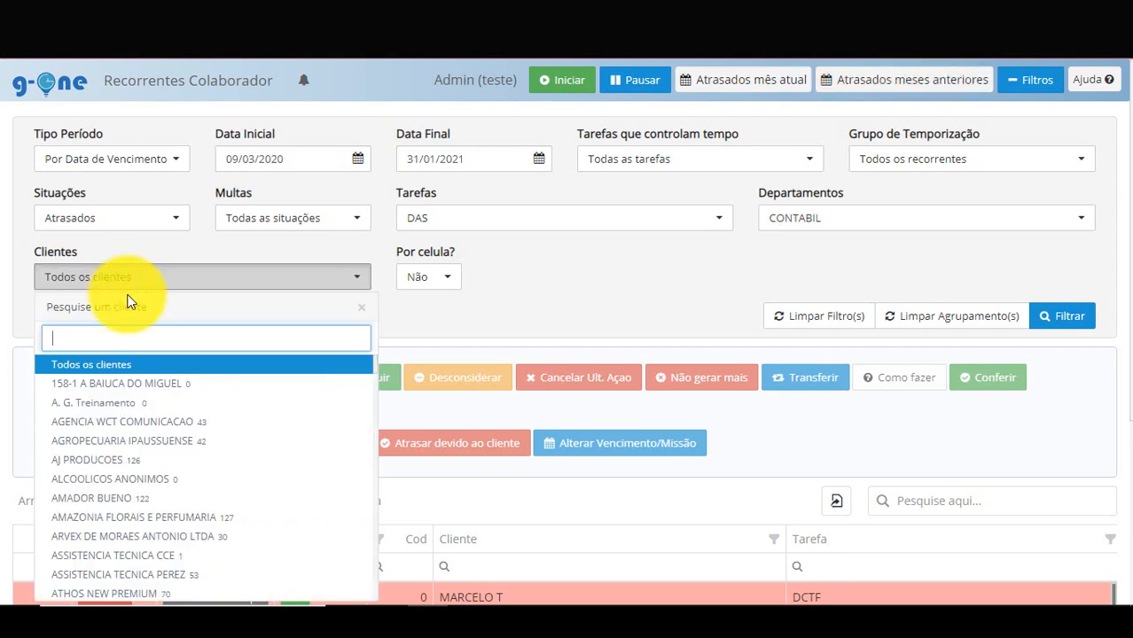
{"action": "left_click", "coordinate": [133, 403]}
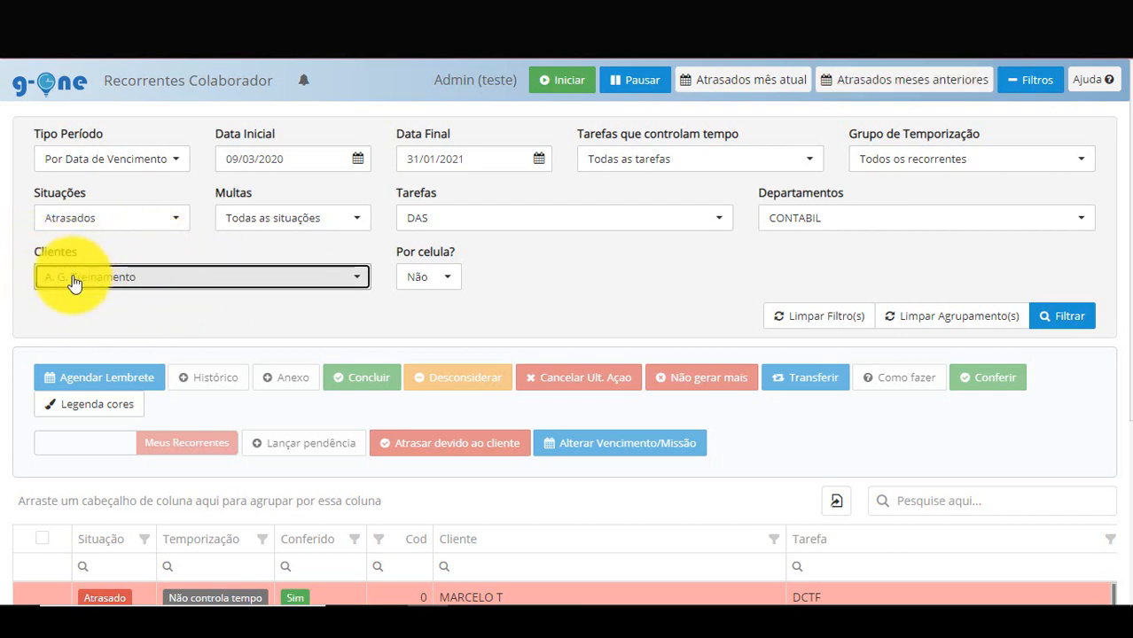
Set the Situações filter to Todas as situações and the Tarefas filter to Todas as tarefas.
{"action": "left_click", "coordinate": [107, 219]}
{"action": "left_click", "coordinate": [115, 303]}
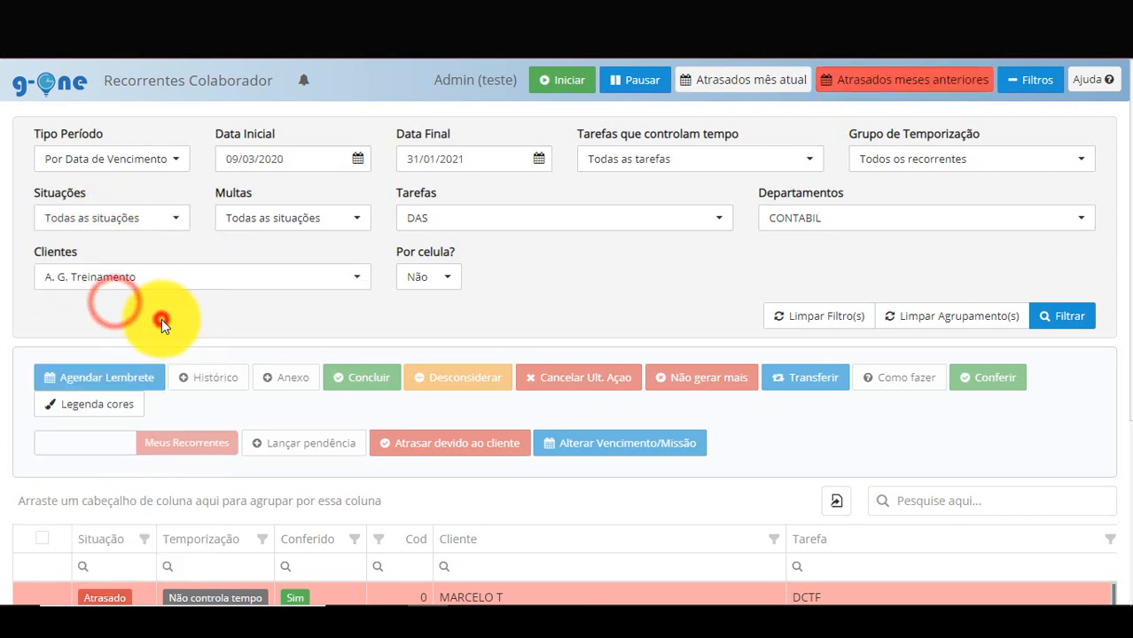
{"action": "left_click", "coordinate": [551, 217]}
{"action": "scroll", "coordinate": [582, 340], "scroll_direction": "up", "scroll_amount": 5}
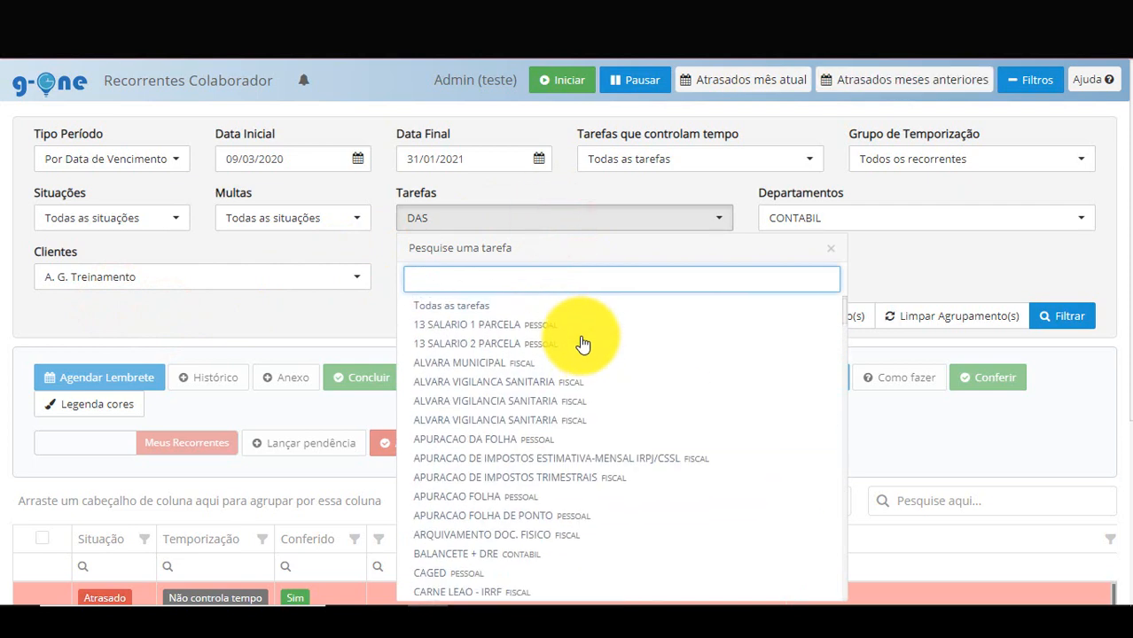
{"action": "left_click", "coordinate": [548, 306]}
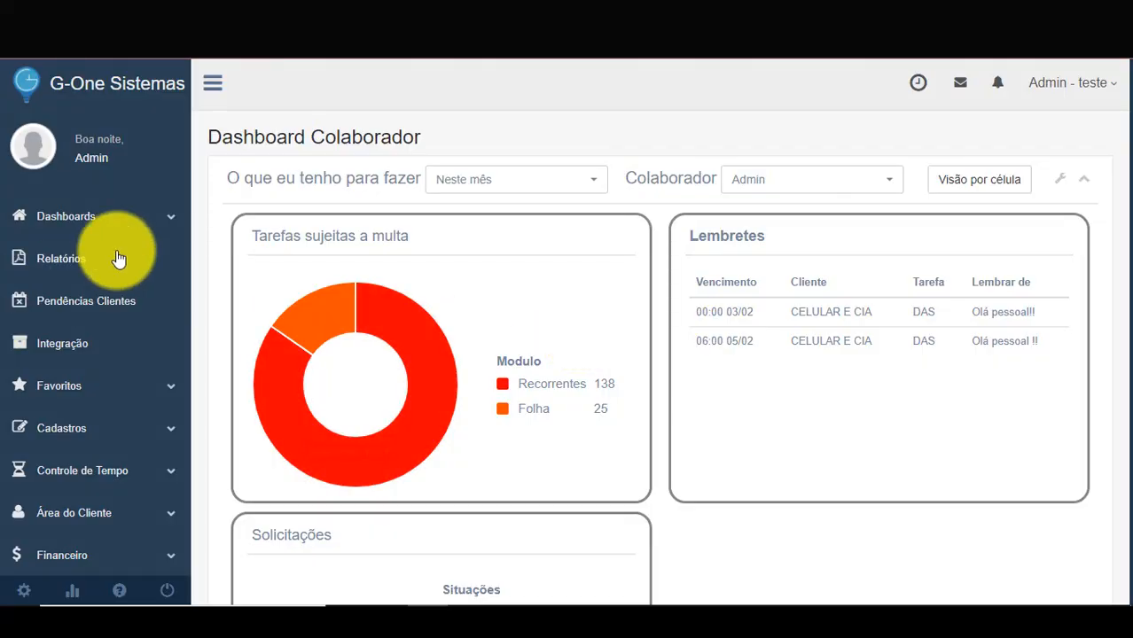
Expand the Painéis Colaboradores group in the dashboard's navigation to view its available panels.
{"action": "scroll", "coordinate": [115, 257], "scroll_direction": "down", "scroll_amount": 5}
{"action": "left_click", "coordinate": [158, 320]}
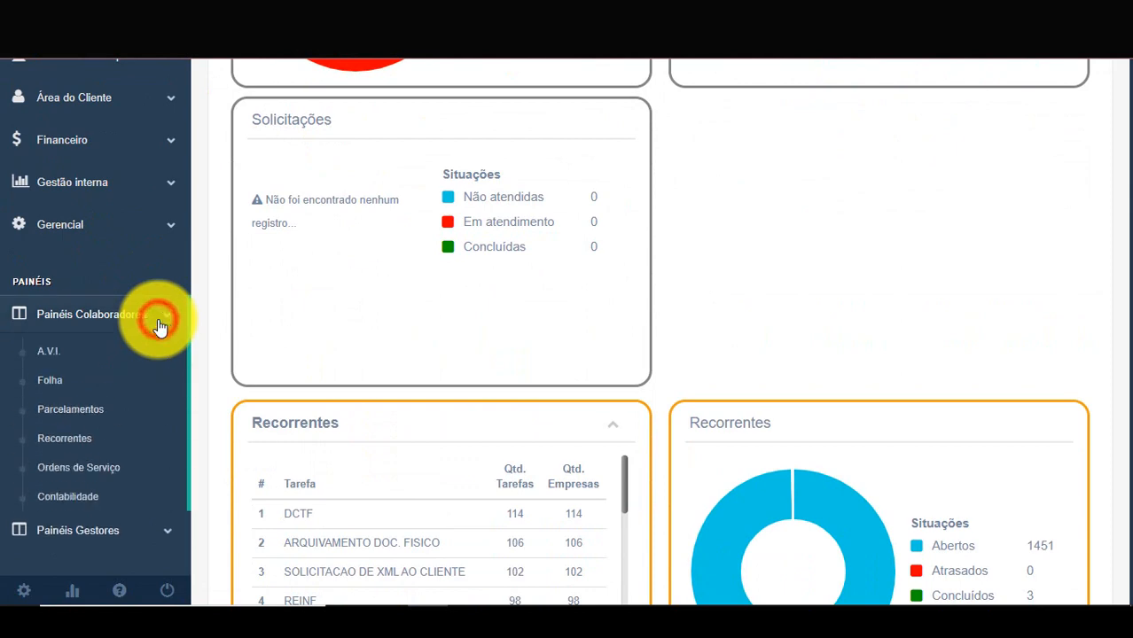
{"action": "scroll", "coordinate": [488, 370], "scroll_direction": "up", "scroll_amount": 5}
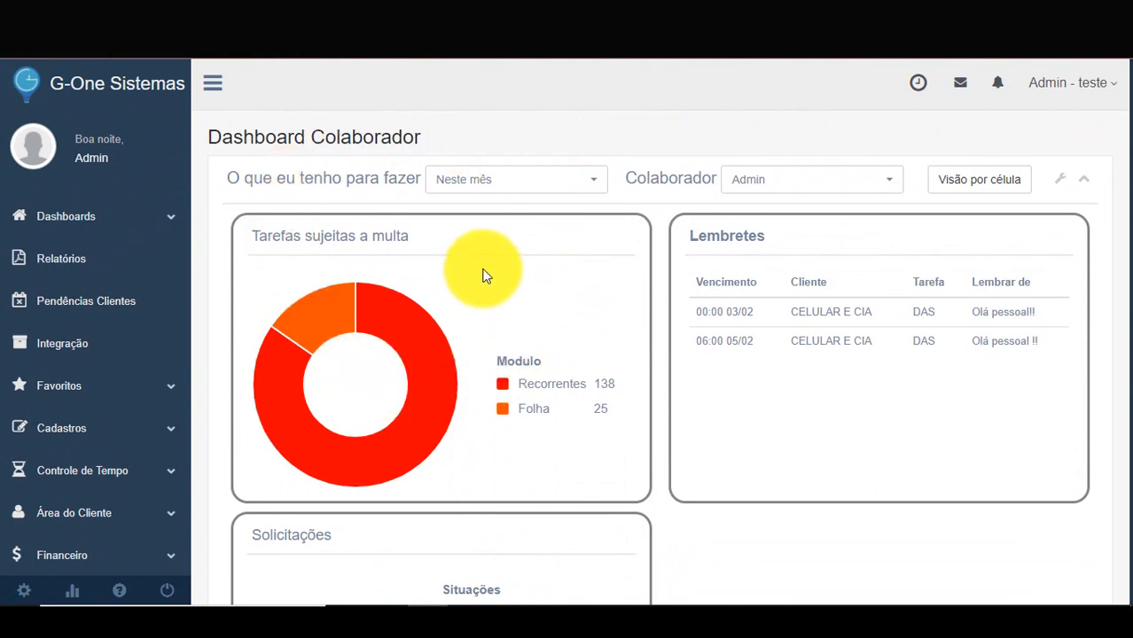
Open the DCTF tasks from the dashboard's Recorrentes table and look through the resulting list of recurring tasks.
{"action": "scroll", "coordinate": [483, 276], "scroll_direction": "down", "scroll_amount": 8}
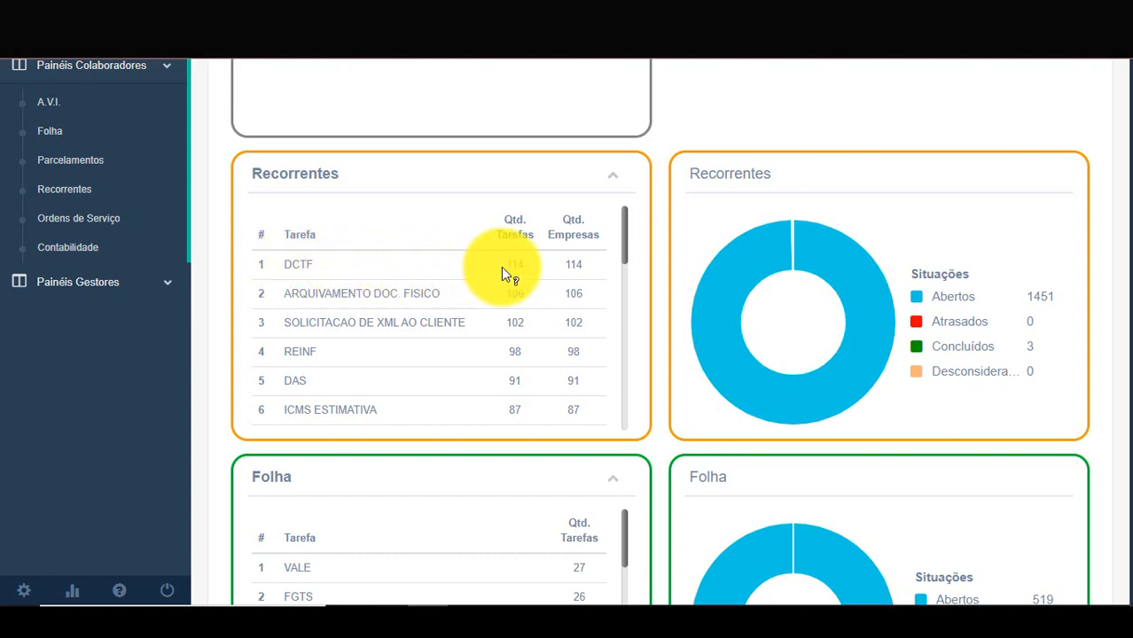
{"action": "left_click", "coordinate": [302, 268]}
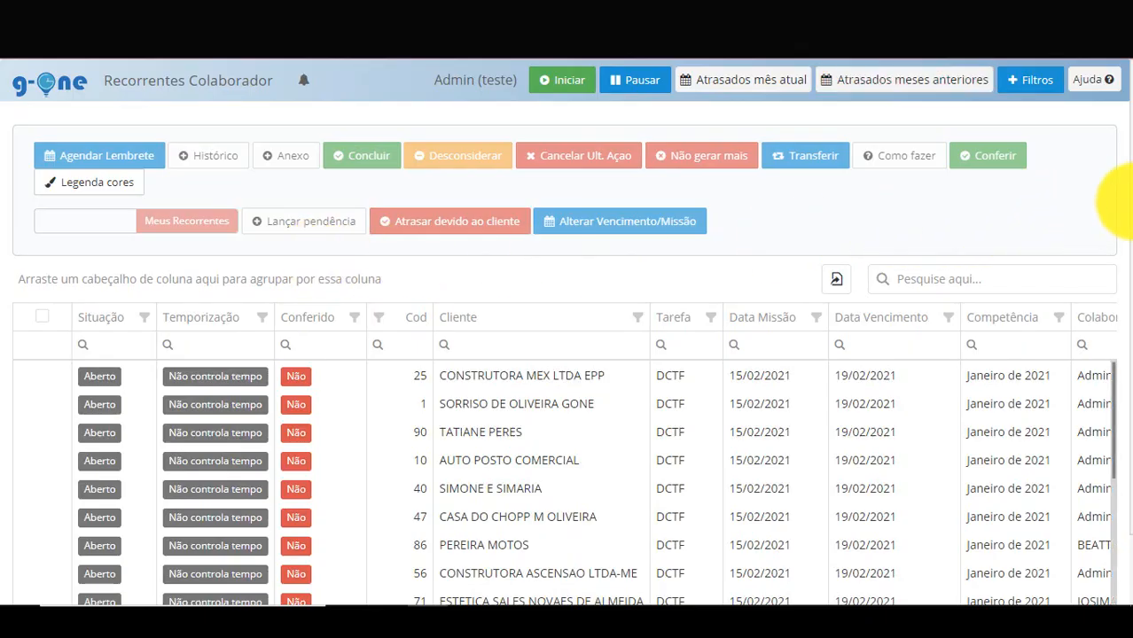
{"action": "scroll", "coordinate": [1107, 202], "scroll_direction": "down", "scroll_amount": 2}
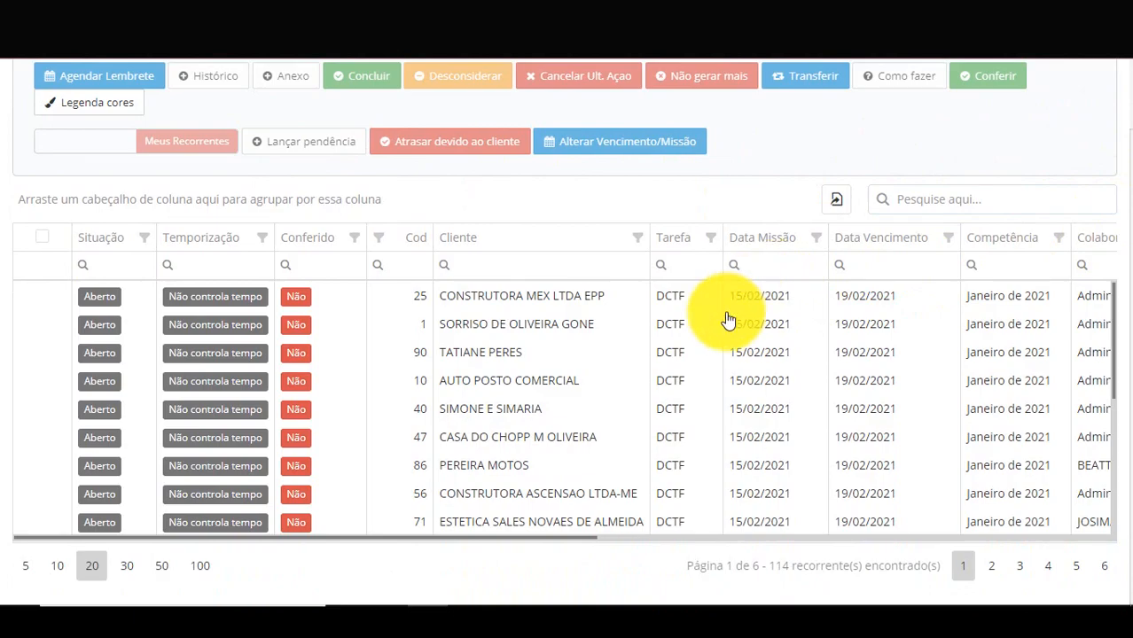